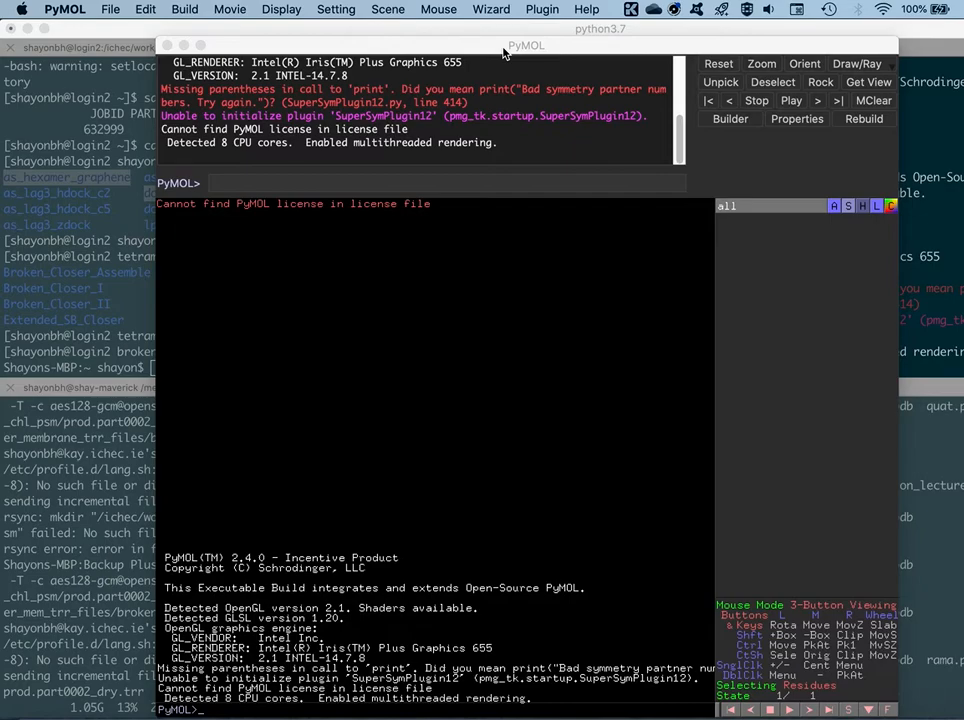
# Fetch the dynoplot.py plugin from its Pymol-script-repo URL for installation and approve the download
pyautogui.moveTo(506, 47); pyautogui.dragTo(501, 45)
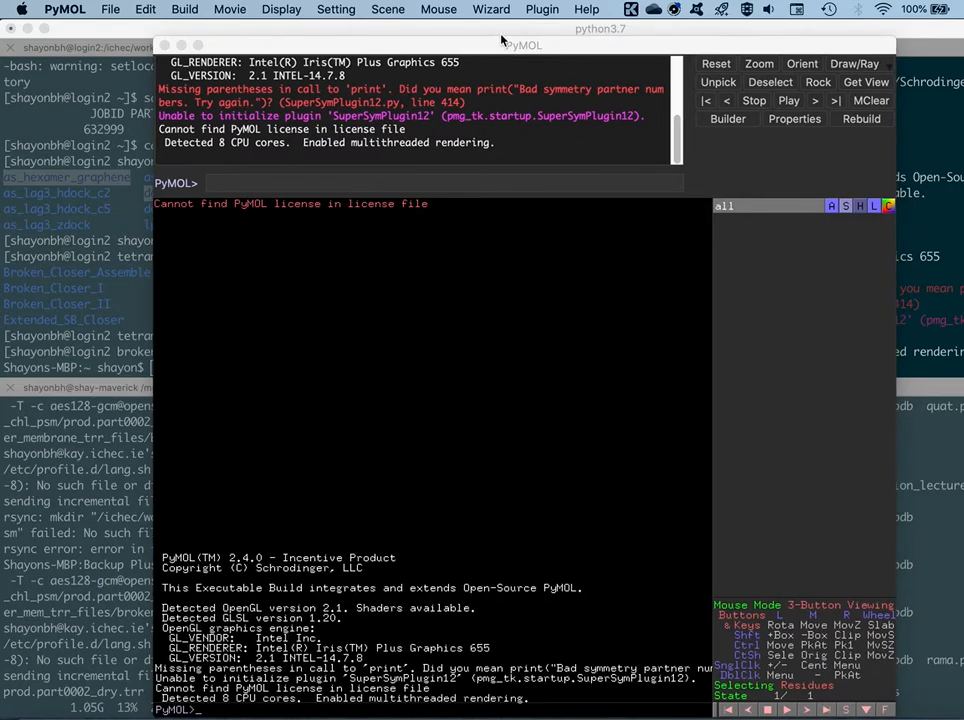
pyautogui.click(550, 8)
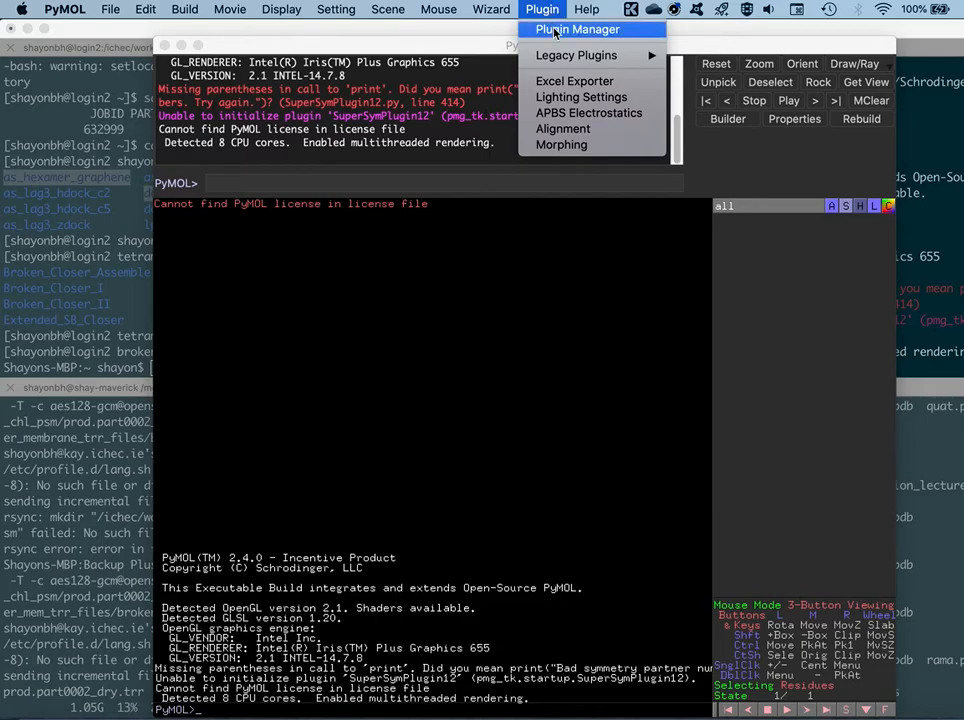
pyautogui.click(555, 30)
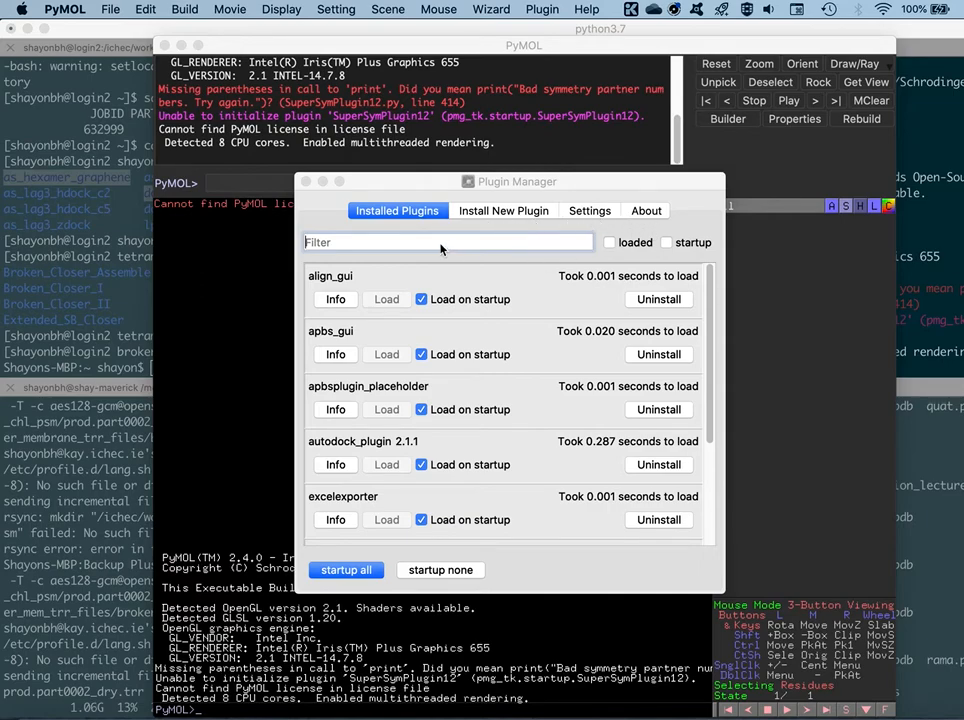
pyautogui.click(506, 215)
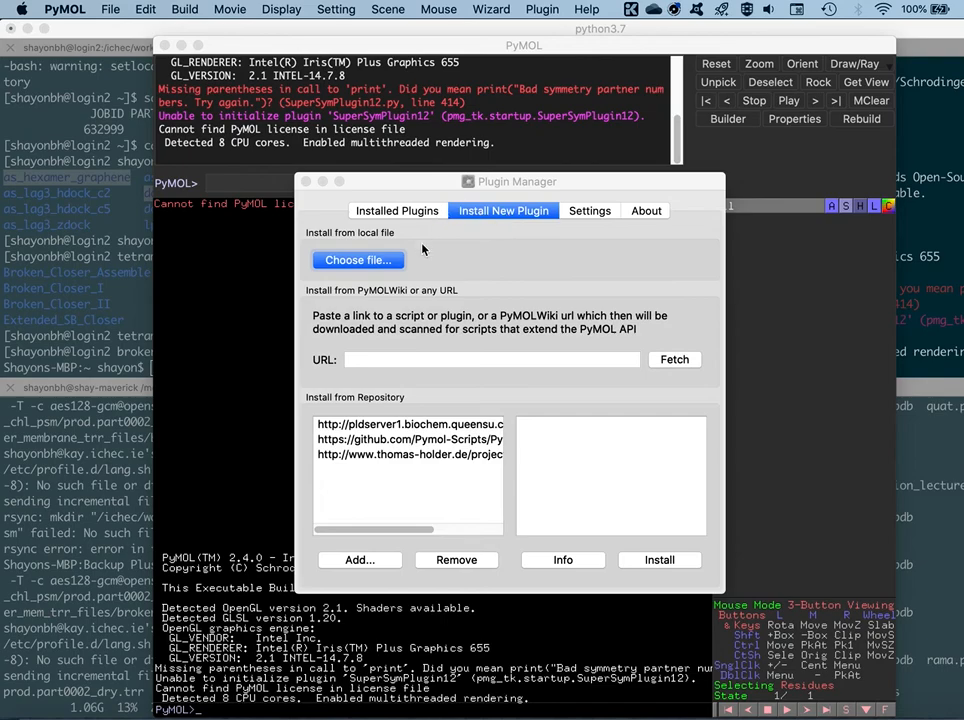
pyautogui.click(358, 361)
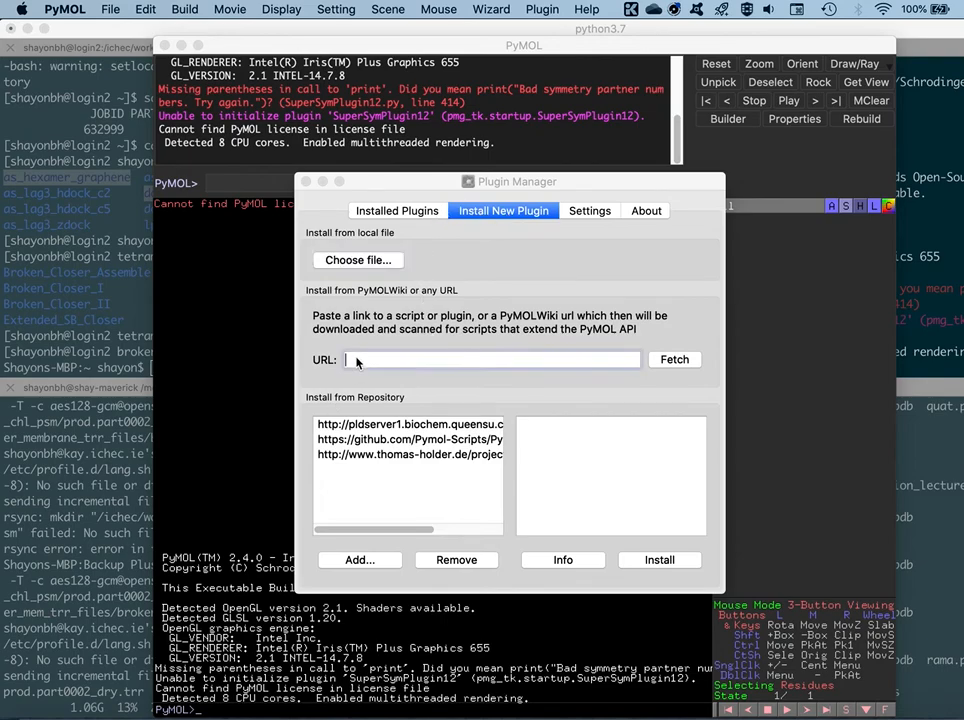
pyautogui.press('super+v')
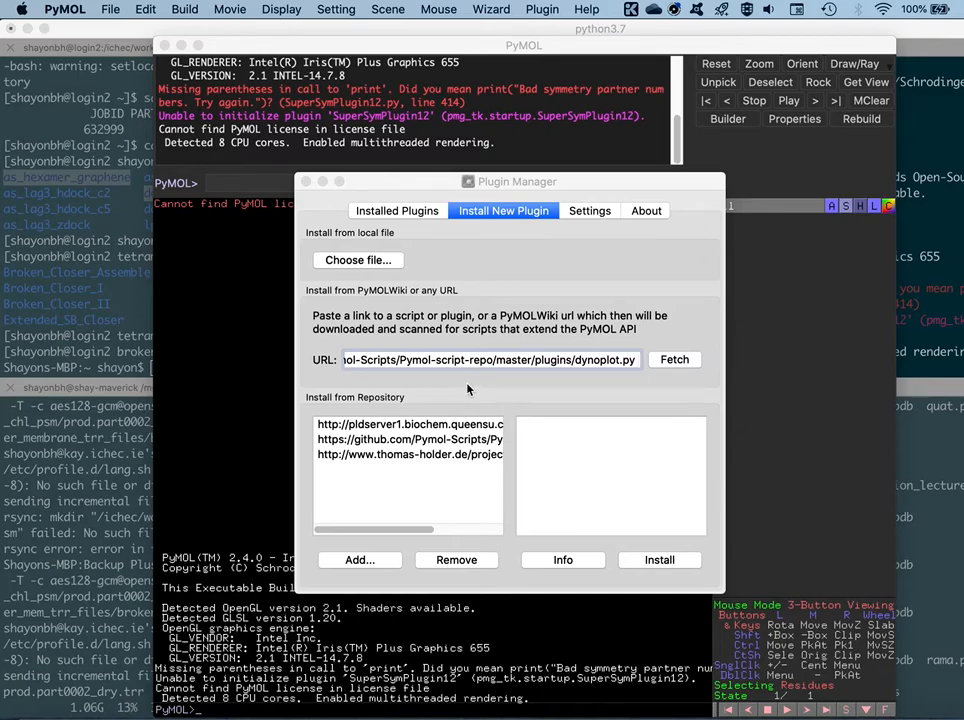
pyautogui.click(667, 364)
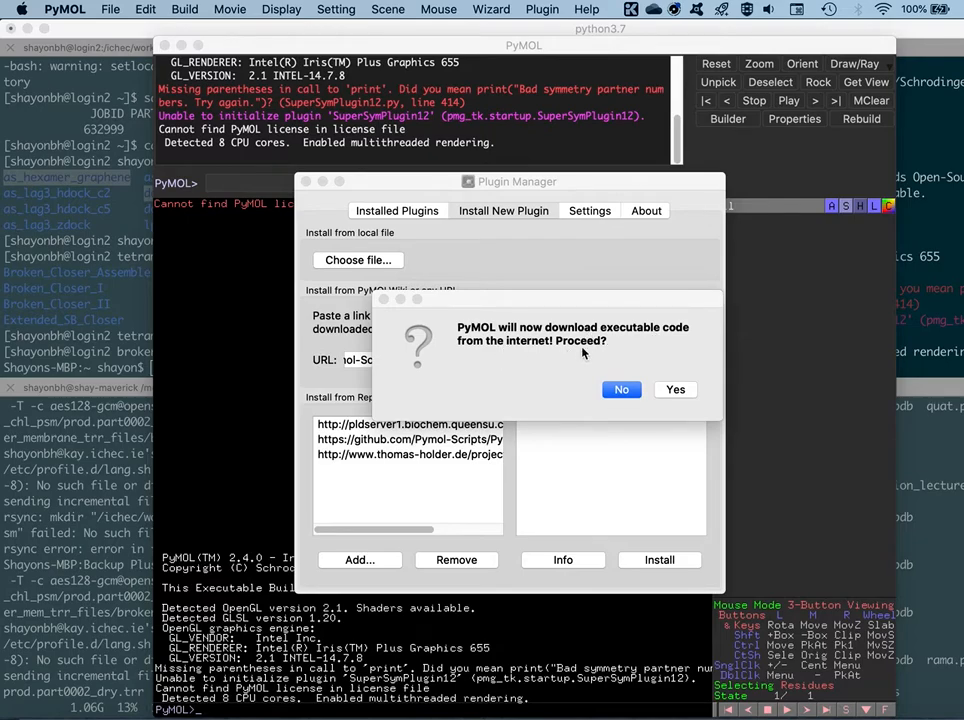
pyautogui.click(675, 389)
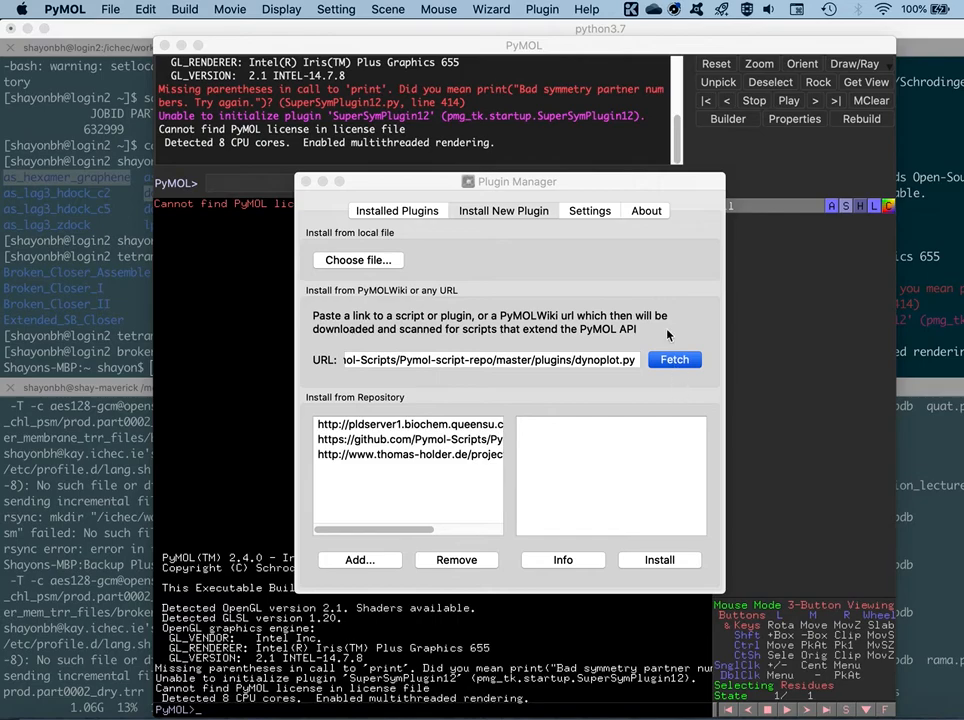
# Install the fetched plugin into the pmg_tk/startup directory and close the plugin manager
pyautogui.moveTo(543, 322); pyautogui.dragTo(537, 311)
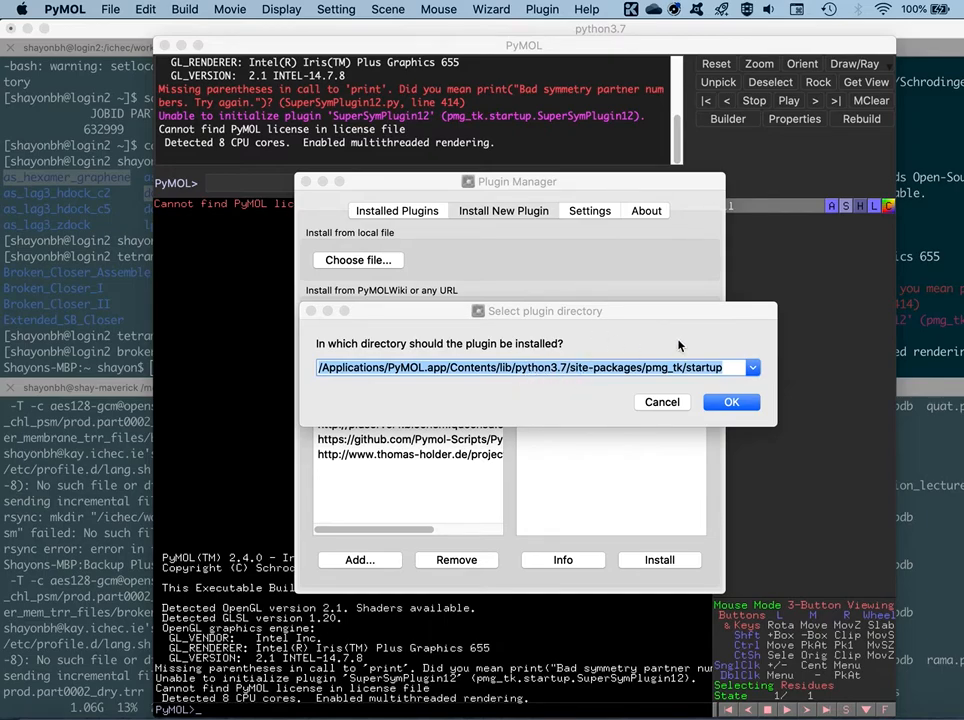
pyautogui.click(732, 402)
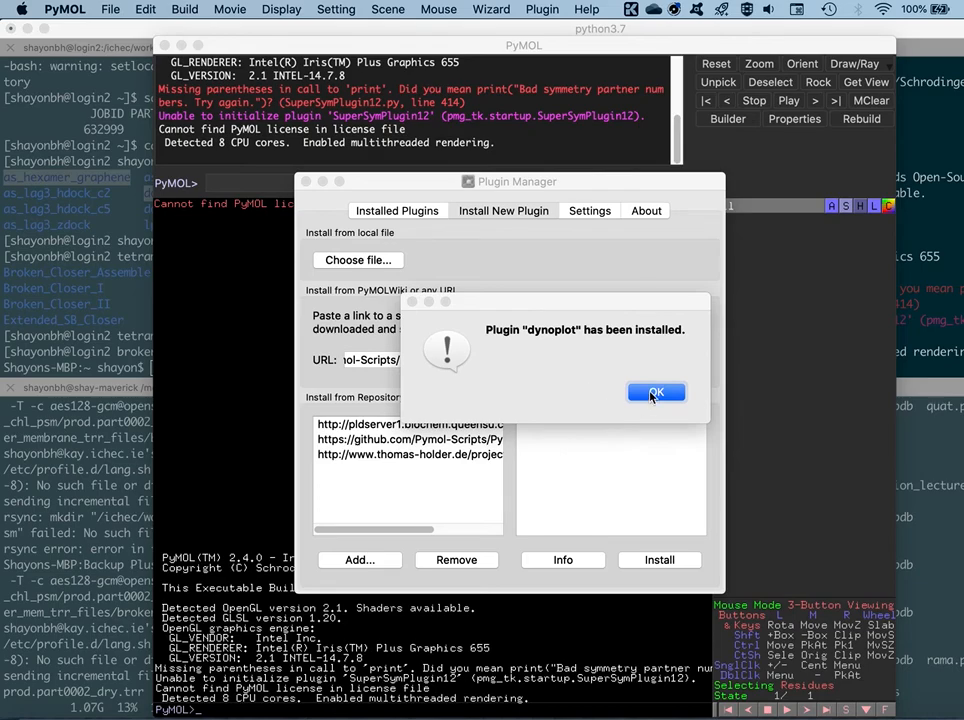
pyautogui.click(654, 393)
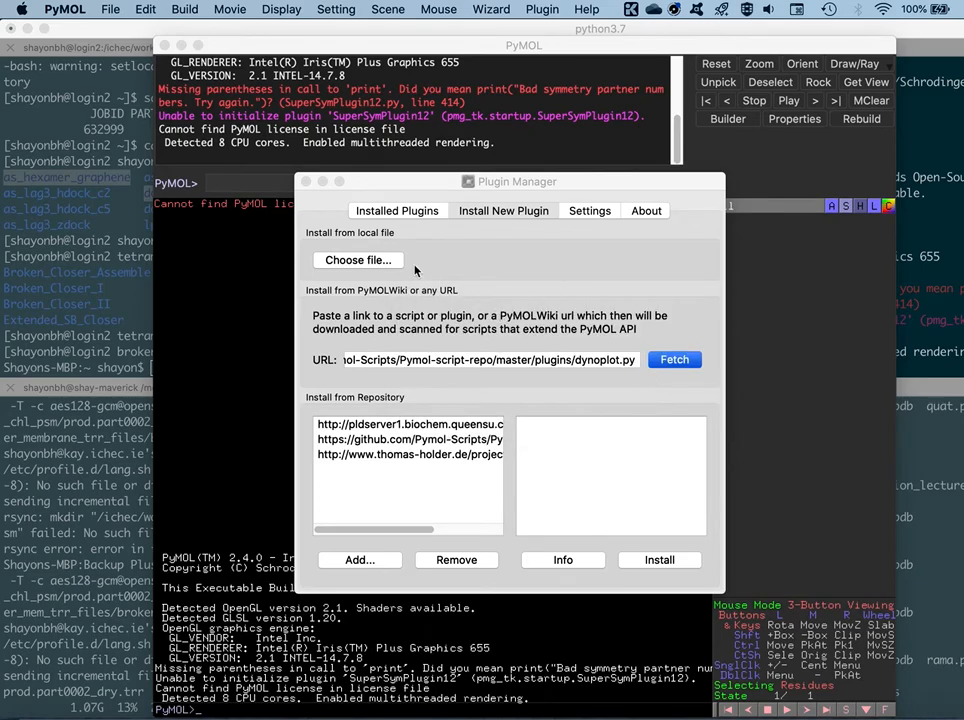
pyautogui.click(306, 182)
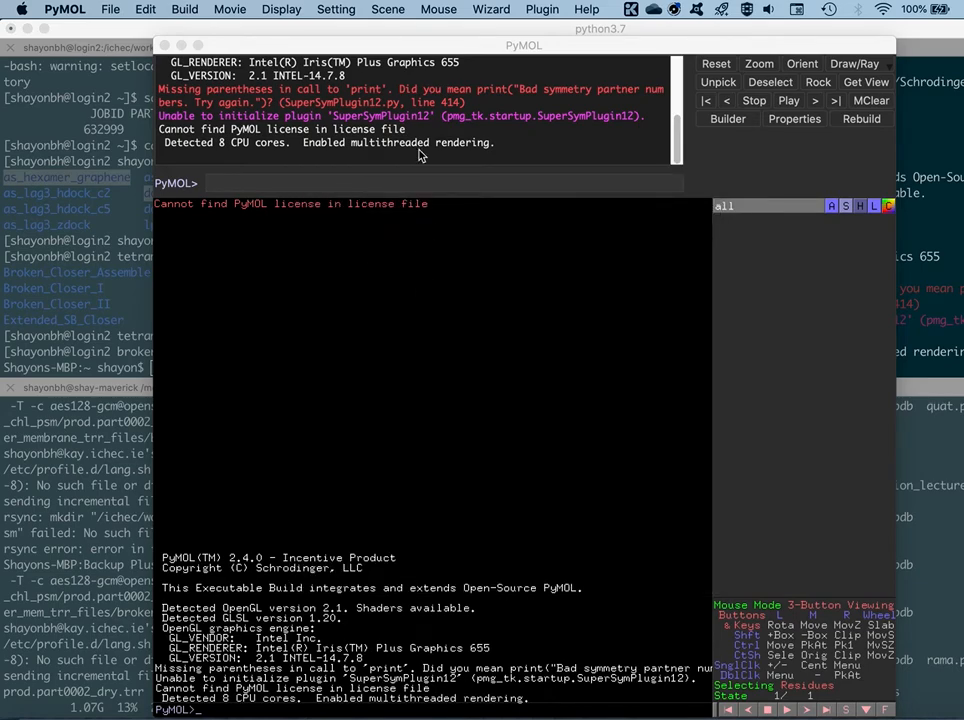
# Check the installed plugins for dynoplot by filtering the list with its name
pyautogui.click(542, 10)
pyautogui.click(559, 30)
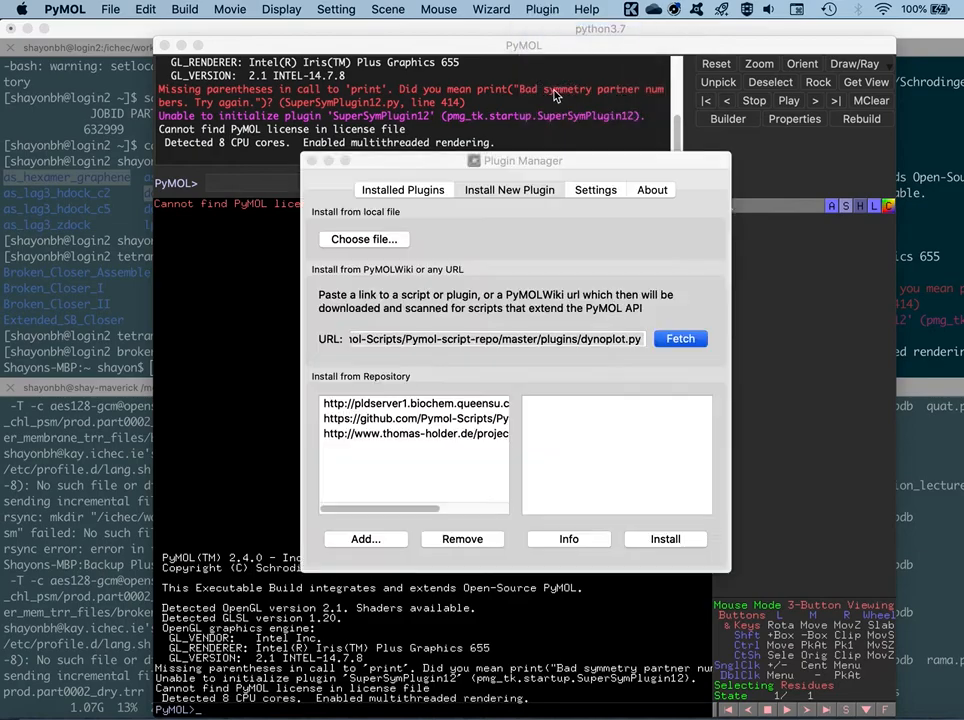
pyautogui.click(403, 190)
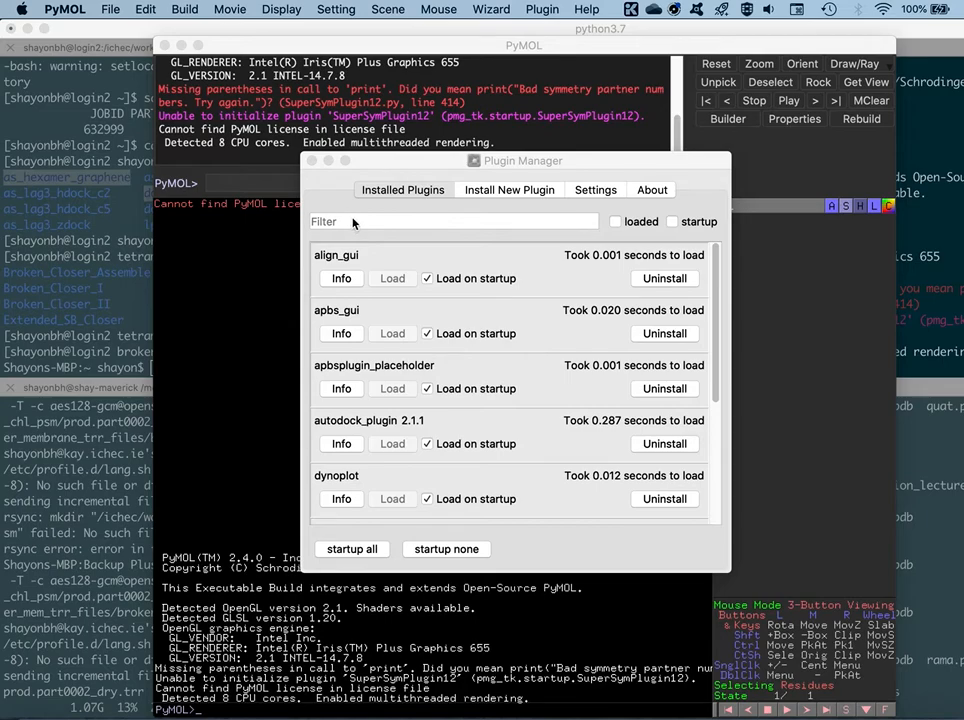
pyautogui.write('dyno')
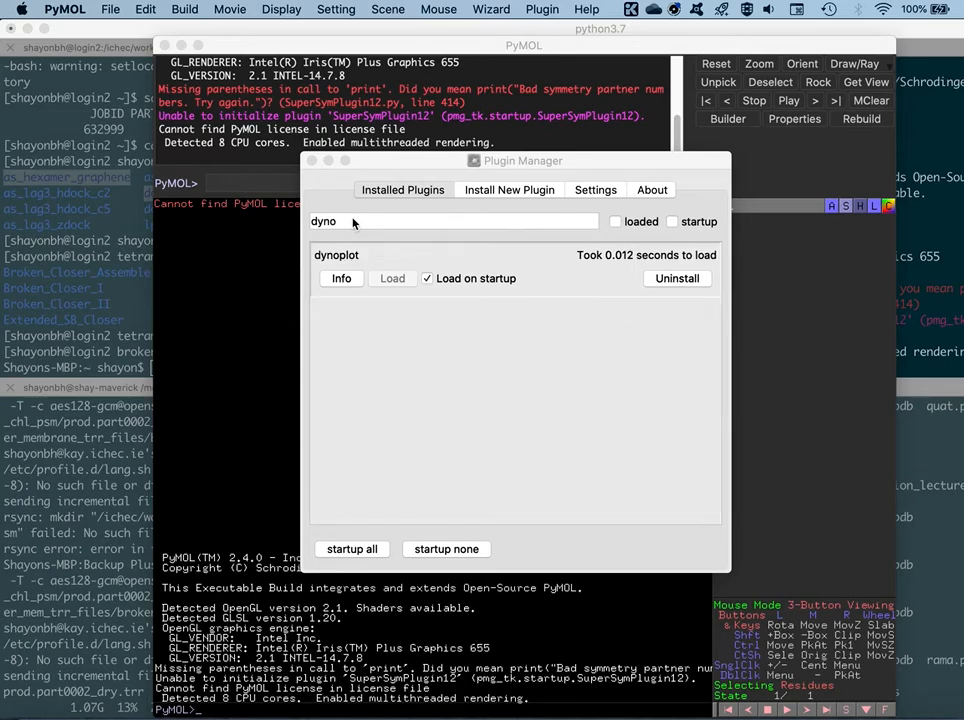
pyautogui.write('plots')
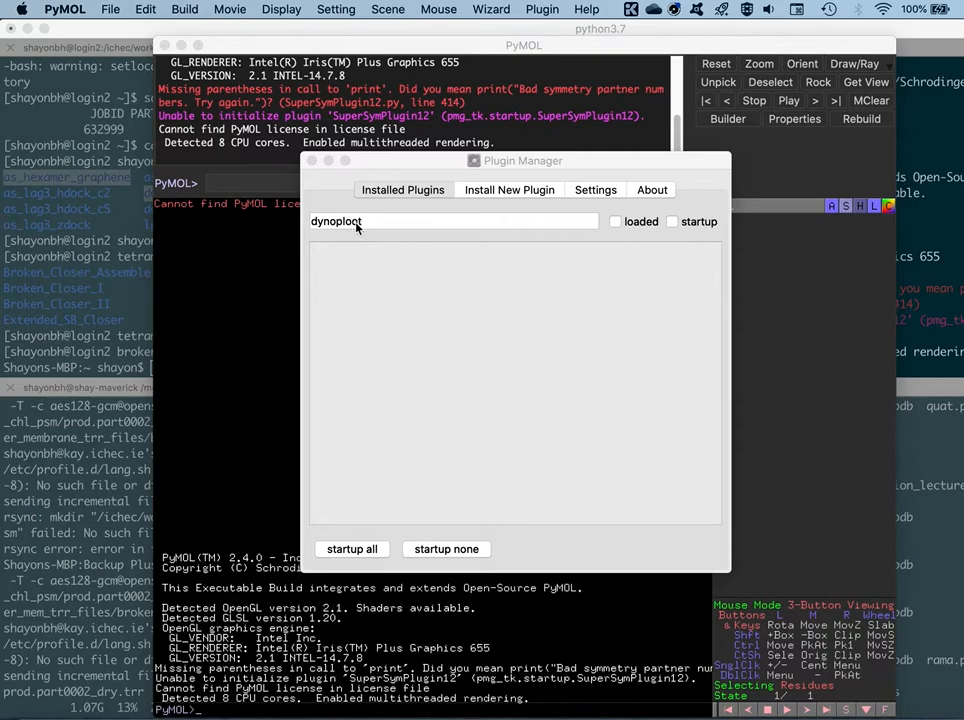
pyautogui.press('BackSpace')
pyautogui.press('BackSpace')
pyautogui.write('t')
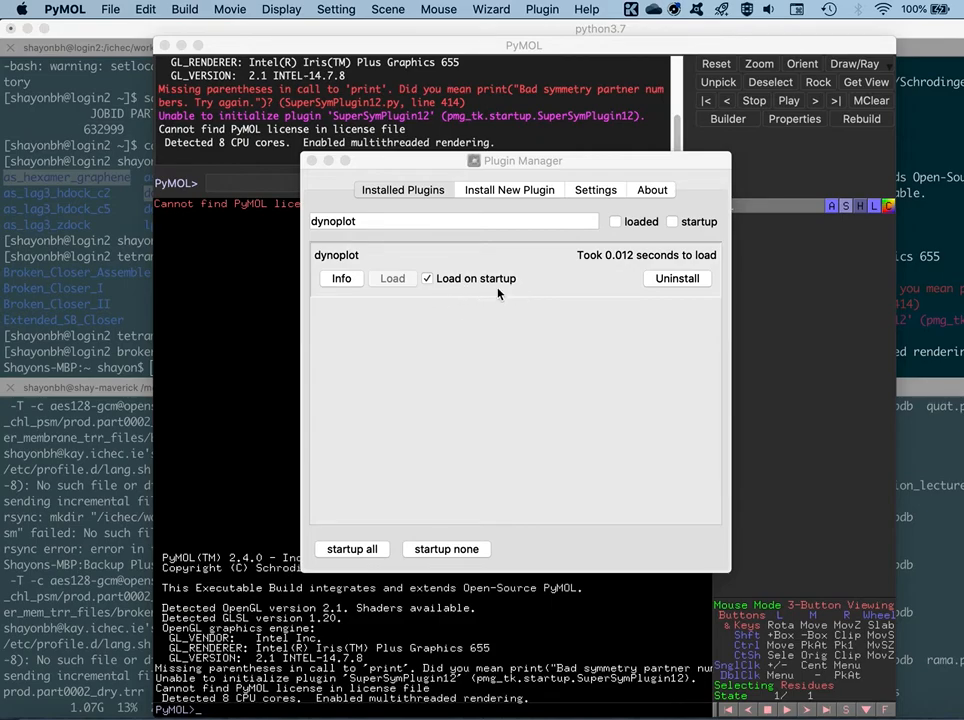
pyautogui.click(312, 160)
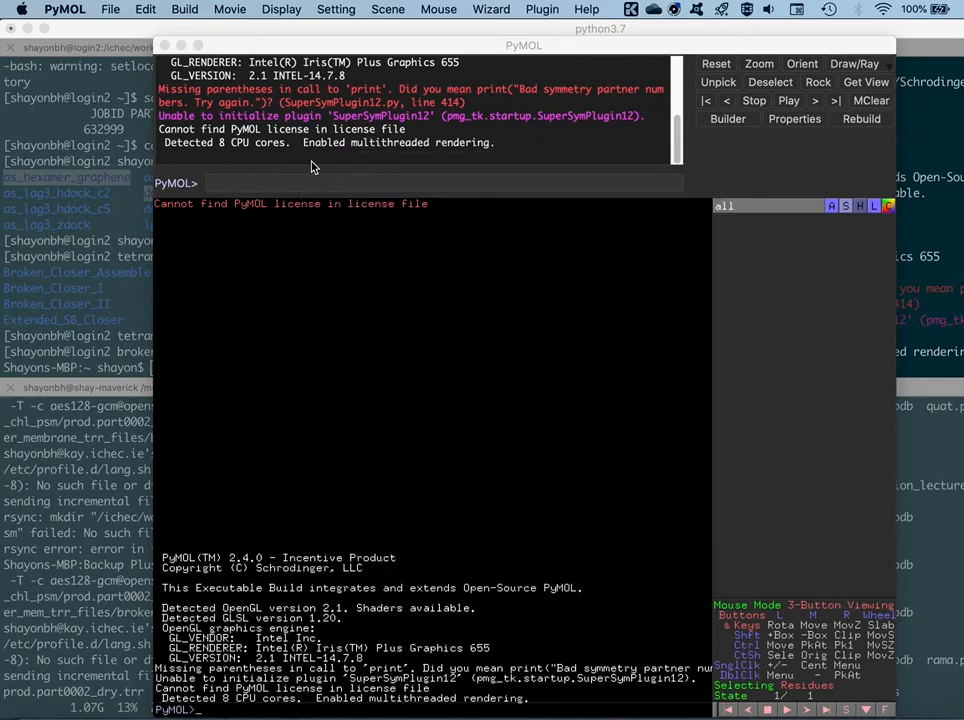
pyautogui.click(417, 225)
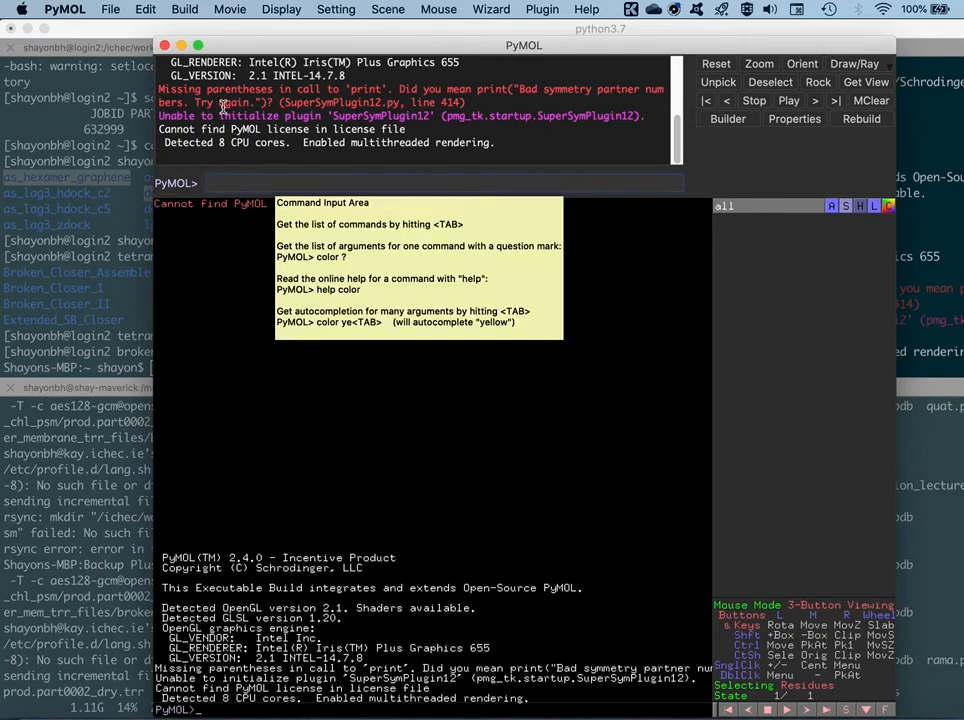
pyautogui.click(112, 10)
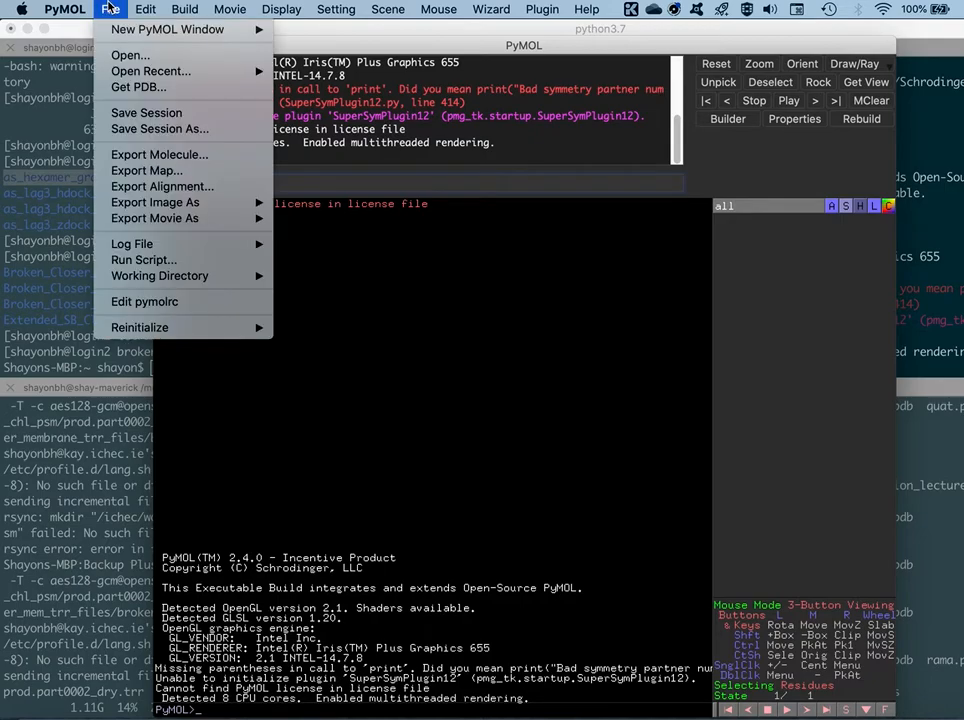
pyautogui.click(143, 57)
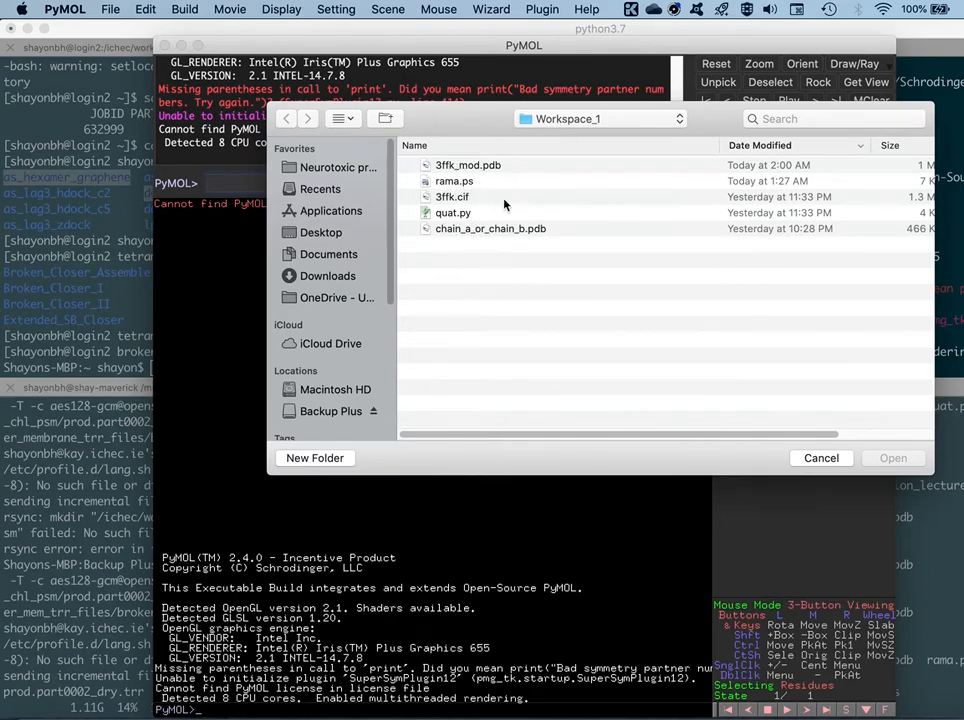
pyautogui.click(822, 459)
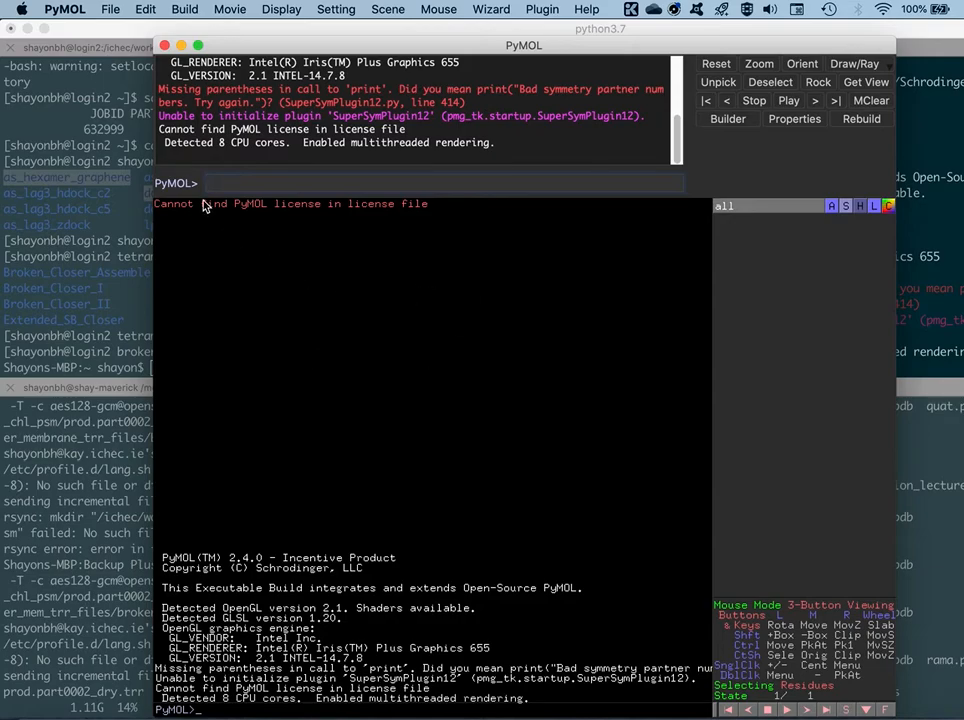
# Fetch the crystal structure 3ffk by its PDB code and inspect its overall fold
pyautogui.write('fetch 3ffk')
pyautogui.press('Return')
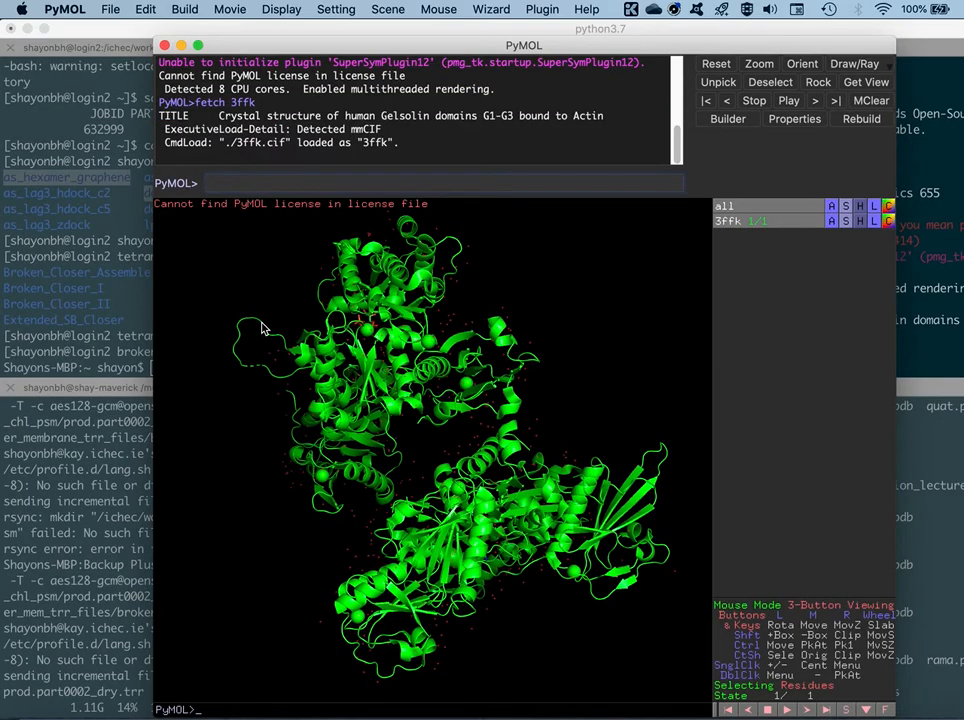
pyautogui.moveTo(300, 330); pyautogui.dragTo(448, 428)
pyautogui.moveTo(459, 471); pyautogui.dragTo(422, 492)
pyautogui.moveTo(437, 422); pyautogui.dragTo(428, 430)
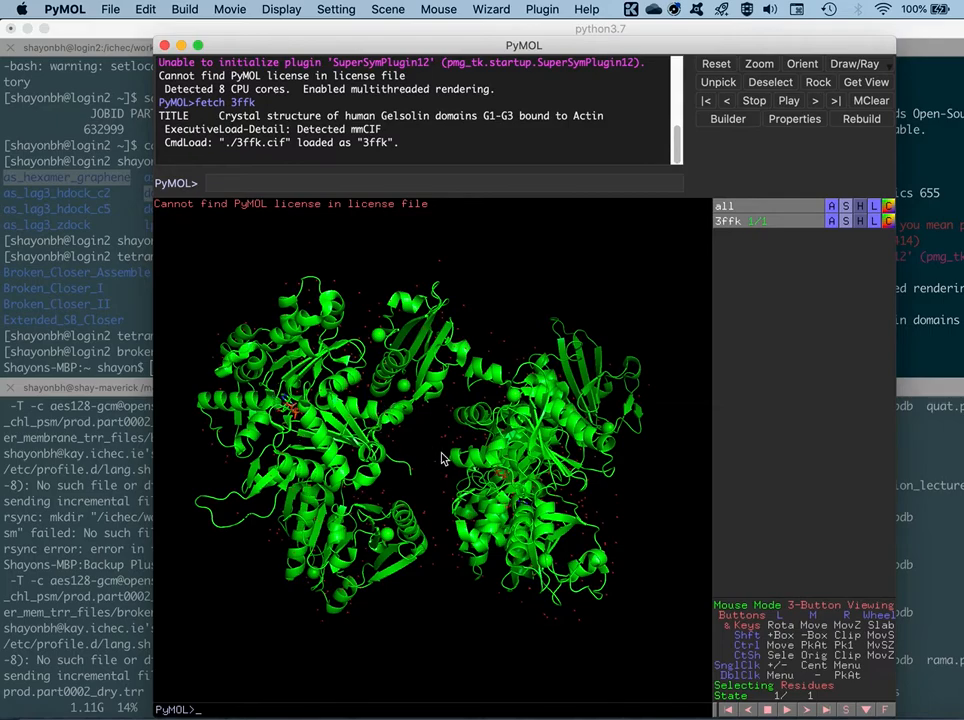
pyautogui.moveTo(441, 459); pyautogui.dragTo(441, 409)
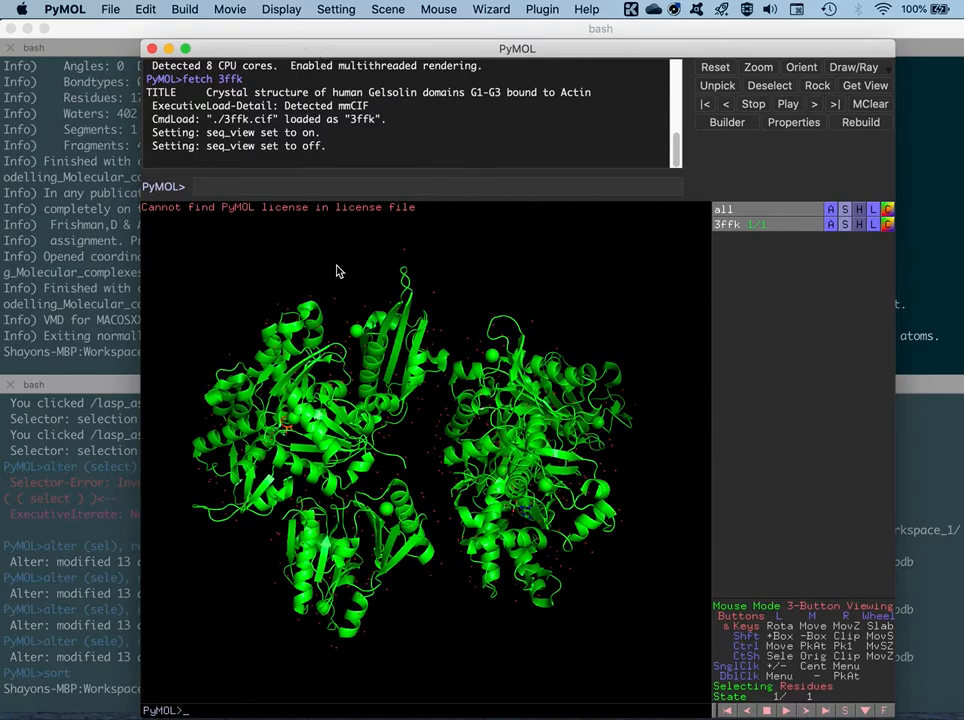
# Show the residue sequence of 3ffk above the structure and browse the first part of chain A
pyautogui.click(283, 10)
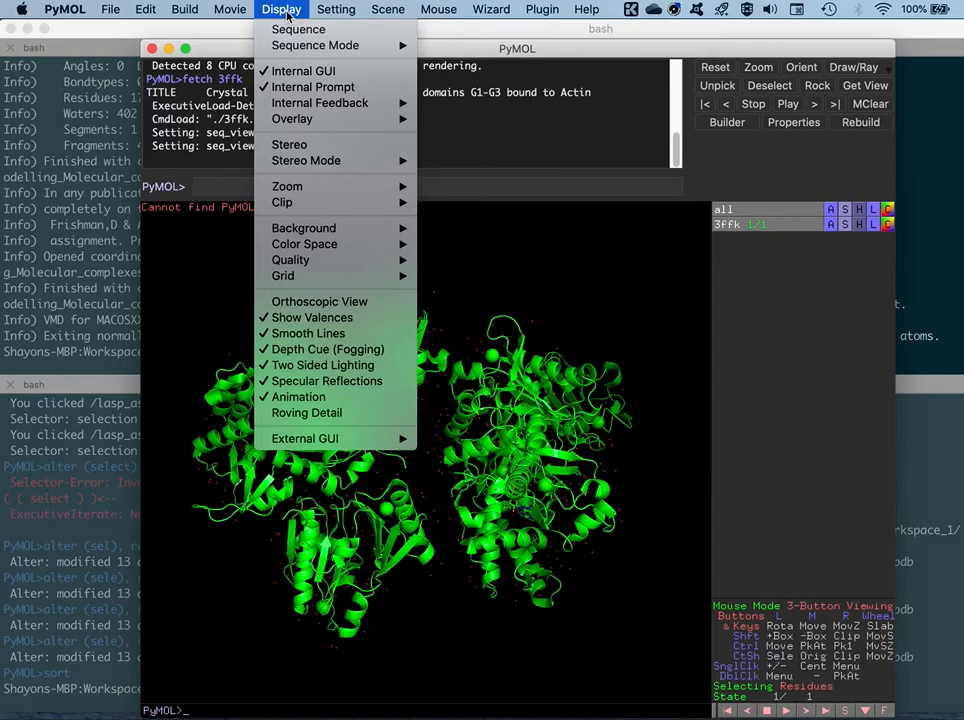
pyautogui.click(296, 37)
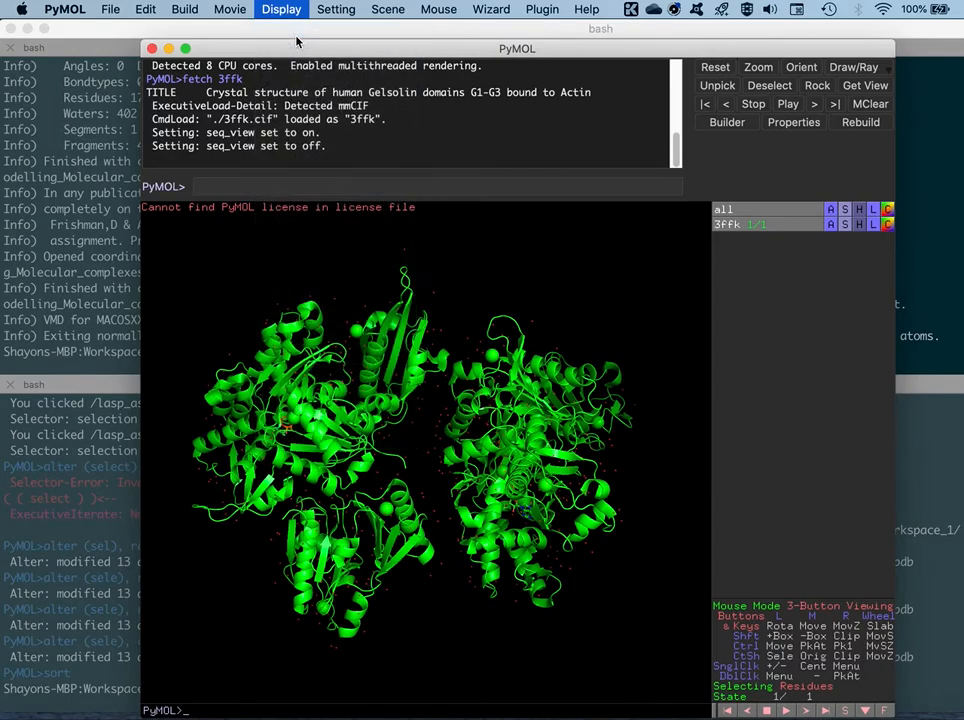
pyautogui.moveTo(147, 238); pyautogui.dragTo(193, 237)
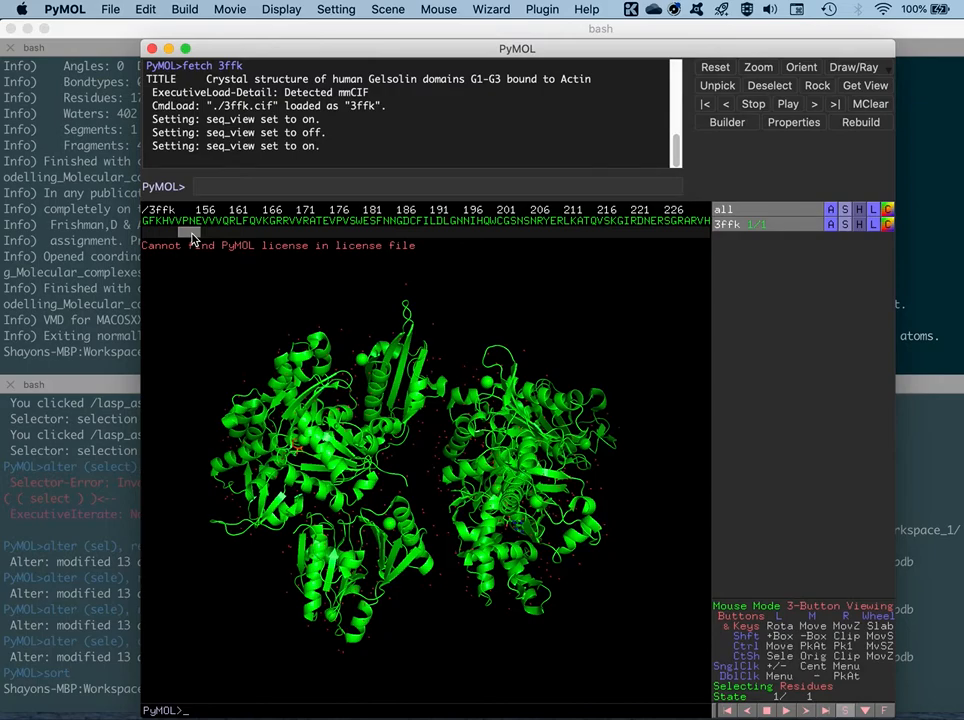
pyautogui.moveTo(194, 238); pyautogui.dragTo(191, 238)
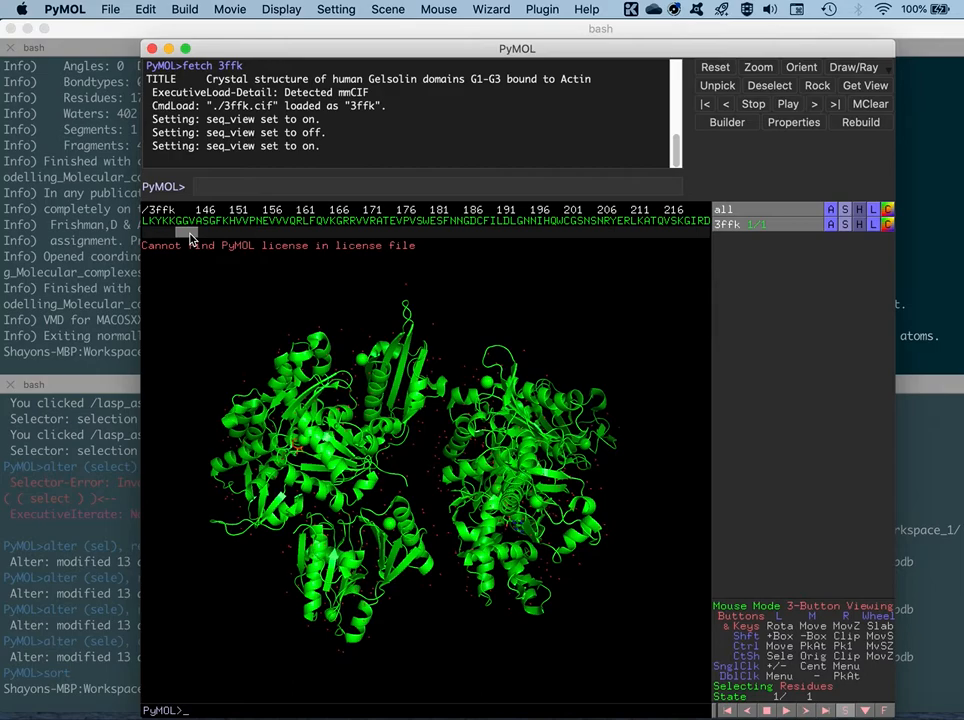
pyautogui.moveTo(190, 237); pyautogui.dragTo(157, 238)
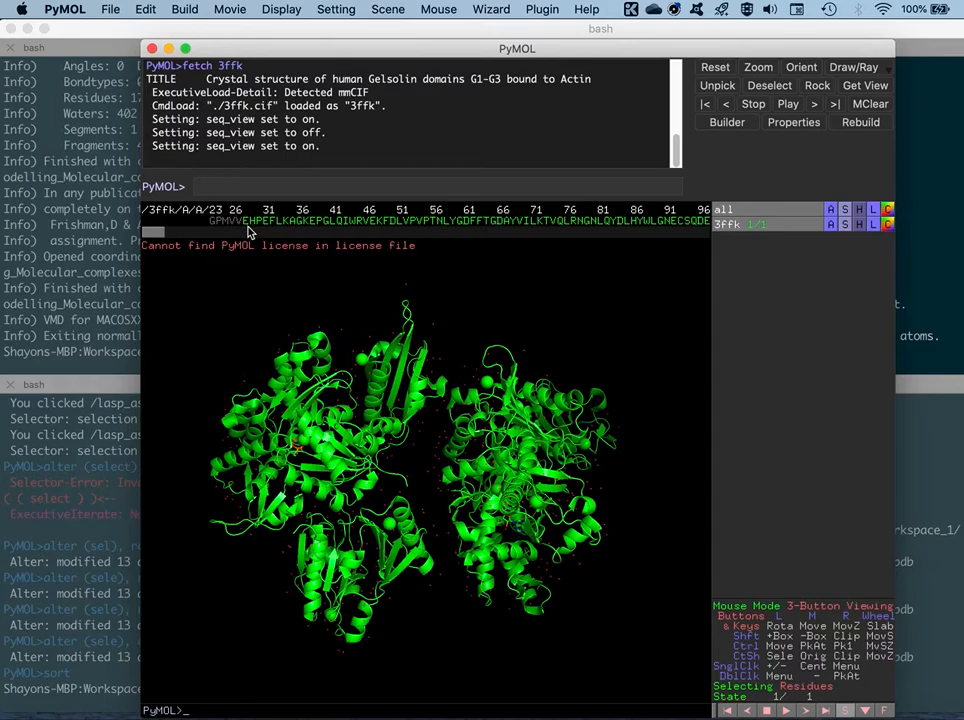
# Examine the sequence from the first resolved residues of chain A to the start of chain B
pyautogui.click(244, 221)
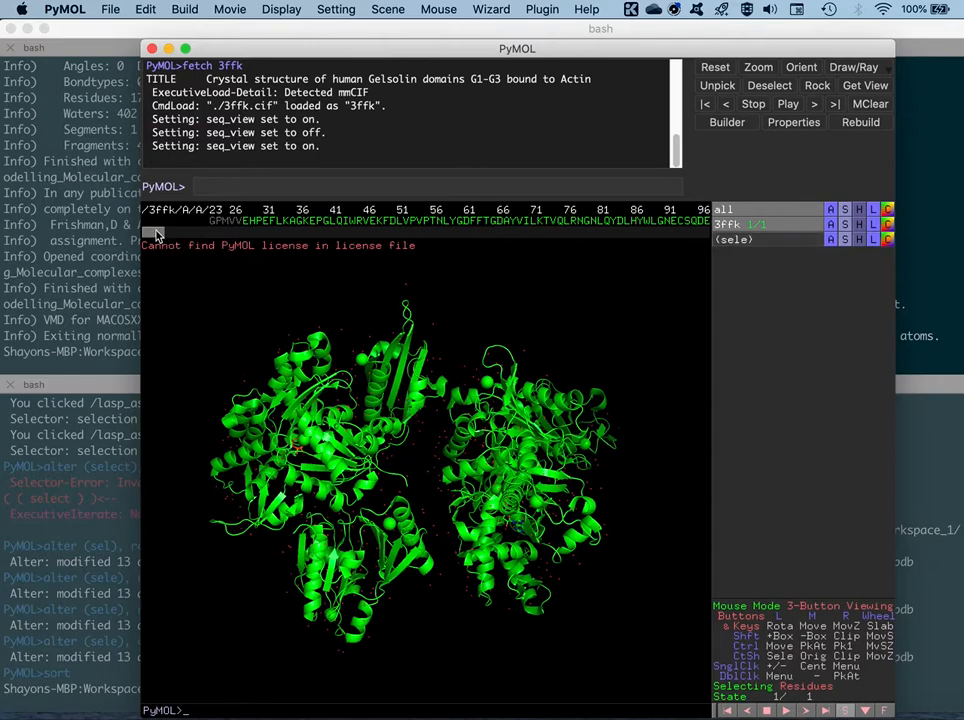
pyautogui.moveTo(151, 232); pyautogui.dragTo(250, 232)
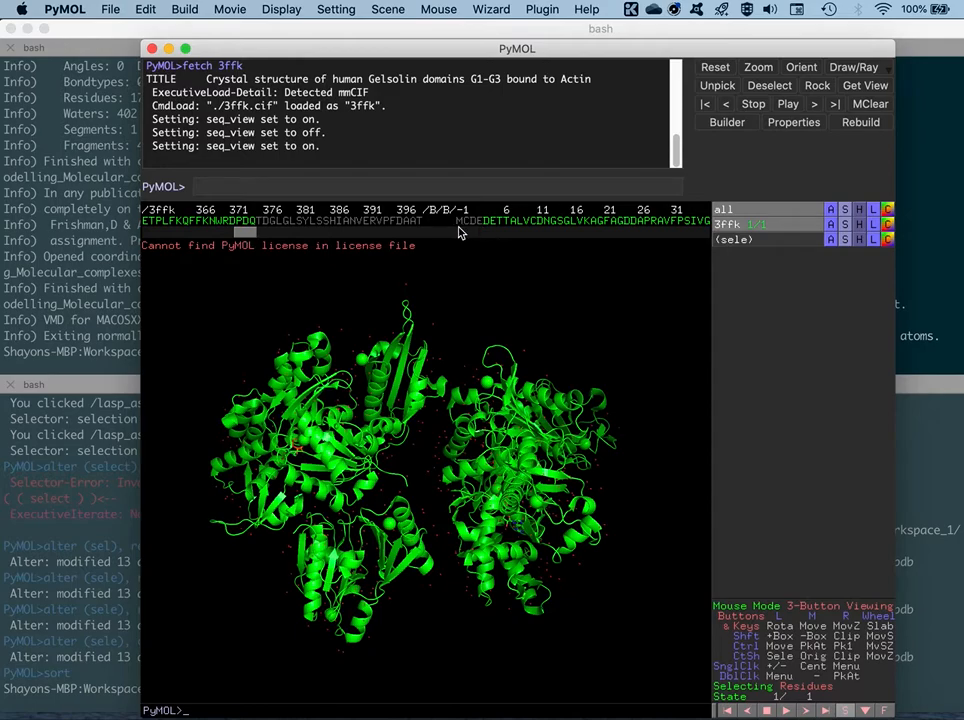
pyautogui.click(260, 238)
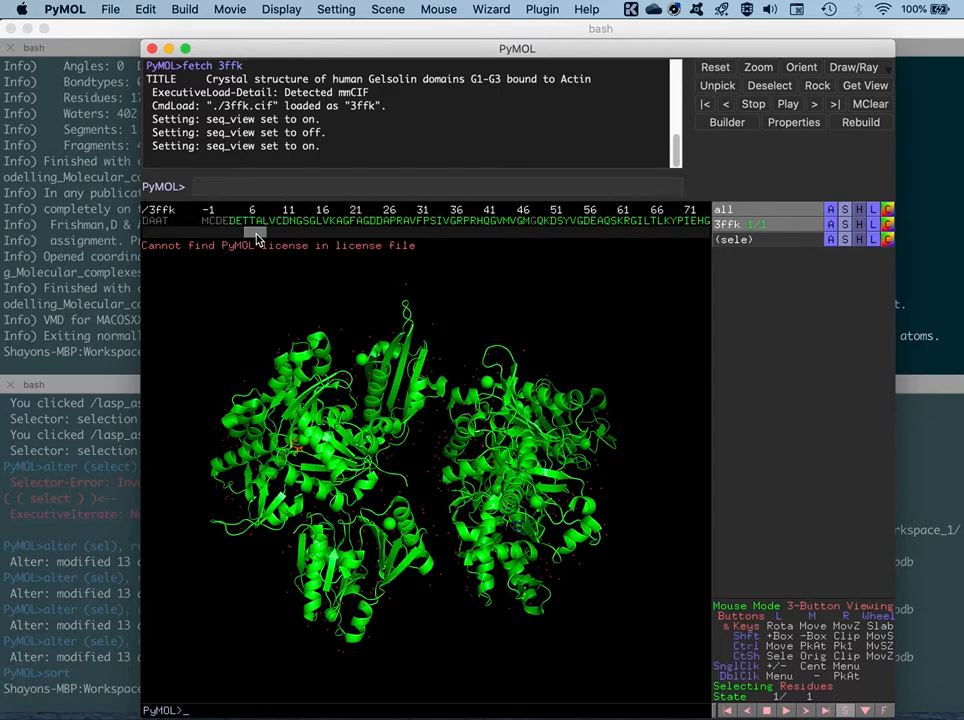
pyautogui.moveTo(256, 233); pyautogui.dragTo(155, 260)
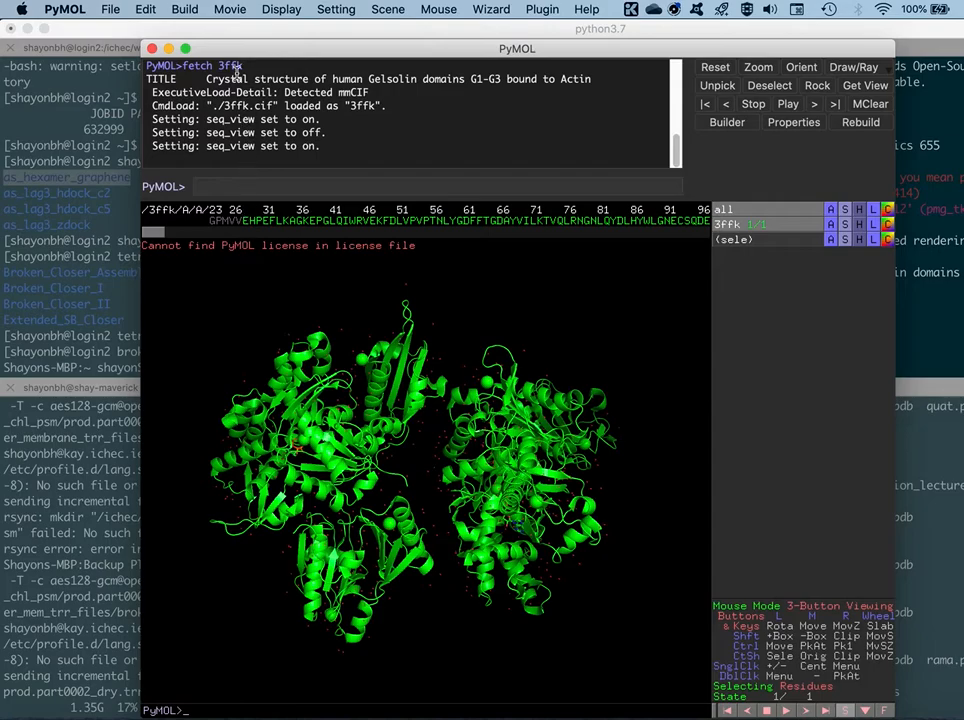
pyautogui.click(186, 10)
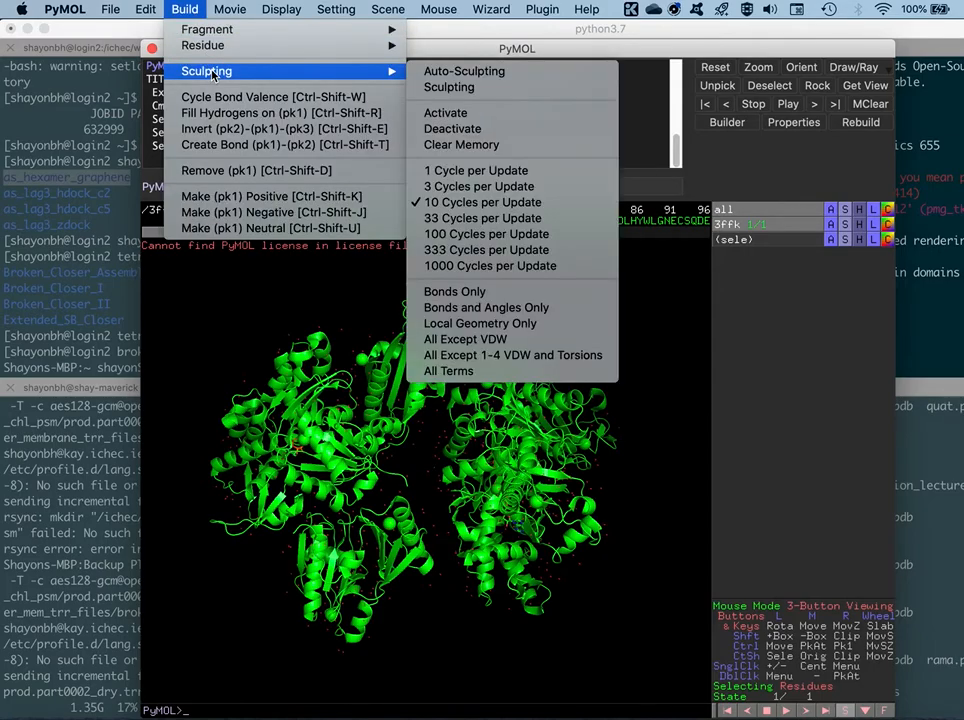
pyautogui.click(231, 325)
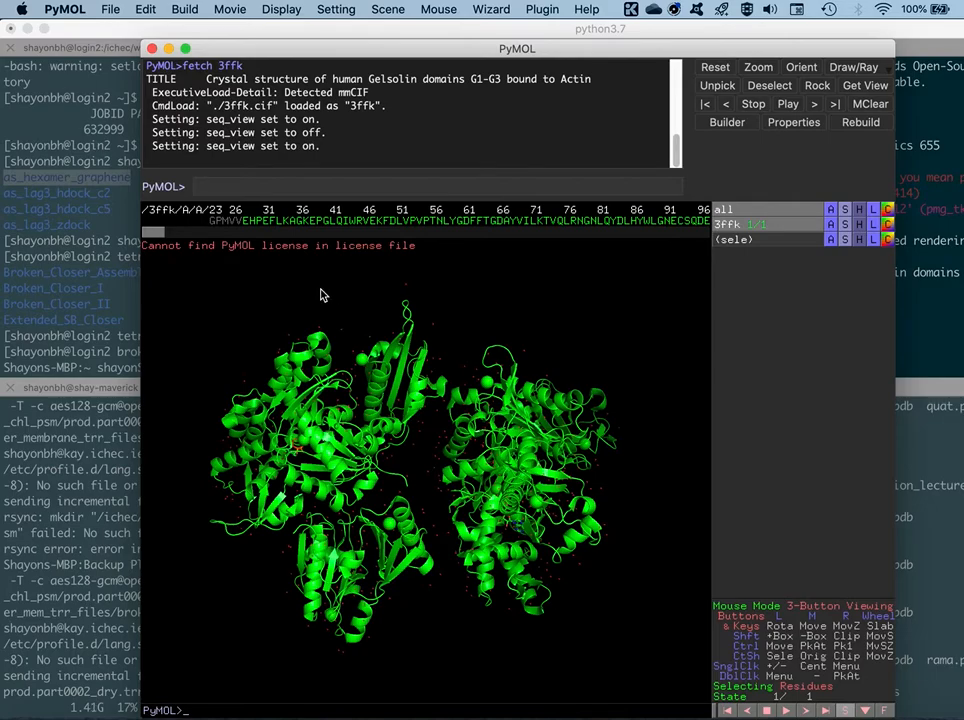
# Generate a Ramachandran plot of the whole structure with the command rama all and place the plot window beside the structure
pyautogui.click(205, 188)
pyautogui.write('rama all')
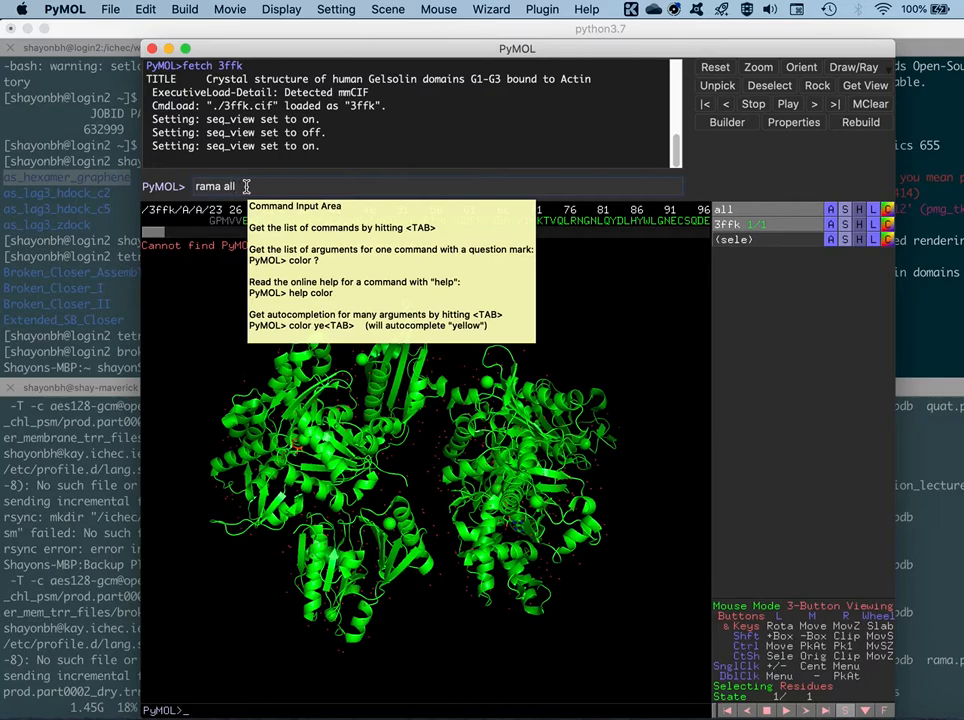
pyautogui.press('Return')
pyautogui.moveTo(229, 83); pyautogui.dragTo(260, 162)
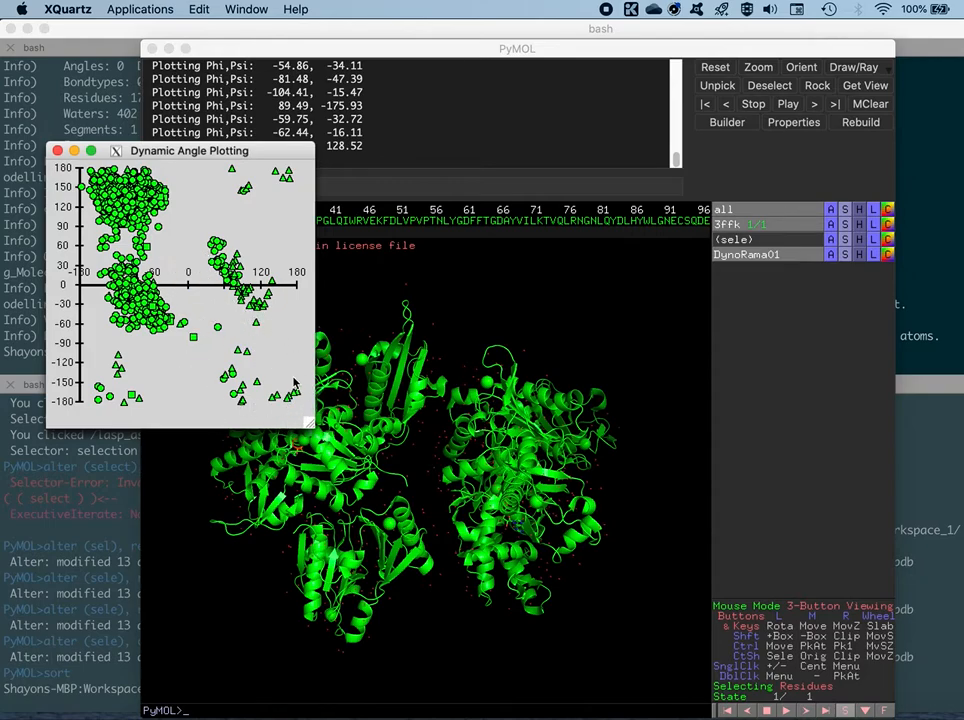
pyautogui.moveTo(246, 155)
pyautogui.mouseDown()
pyautogui.moveTo(249, 167)
pyautogui.moveTo(246, 149)
pyautogui.mouseUp()
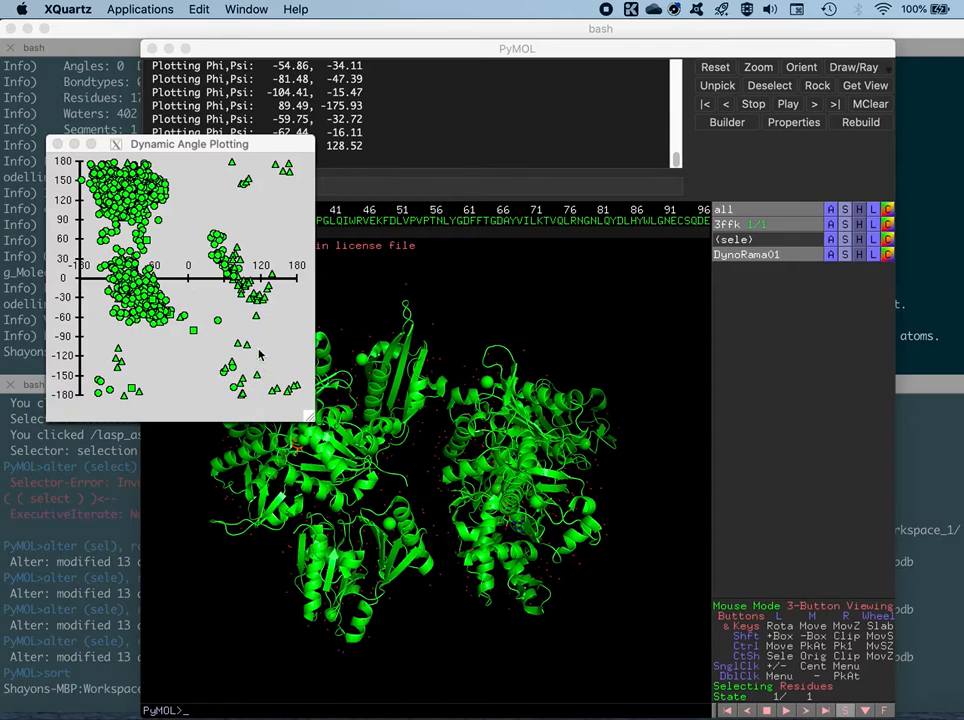
pyautogui.moveTo(264, 144); pyautogui.dragTo(247, 124)
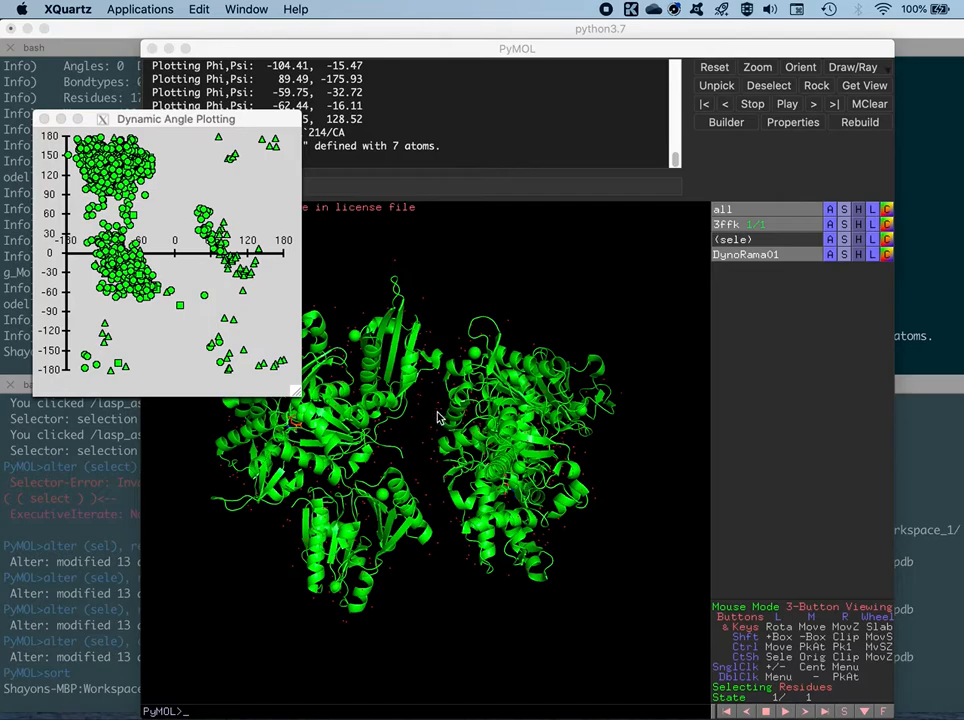
pyautogui.click(245, 119)
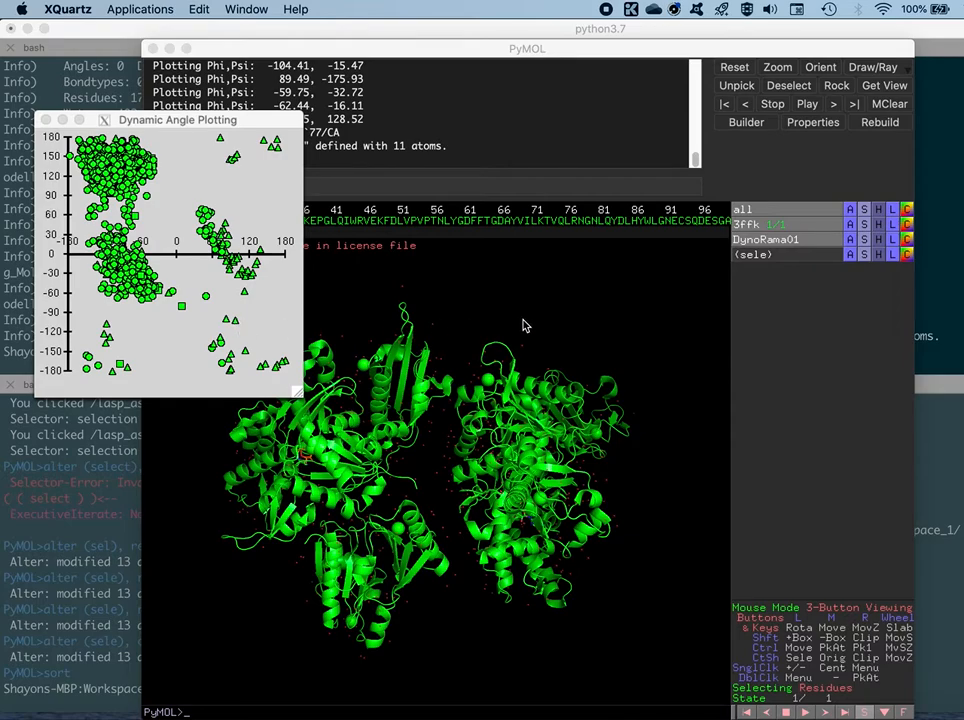
# Examine the lower part of the structure up close and pick the isolated square point below the centre of the Ramachandran plot
pyautogui.moveTo(188, 403); pyautogui.dragTo(284, 339, button='middle')
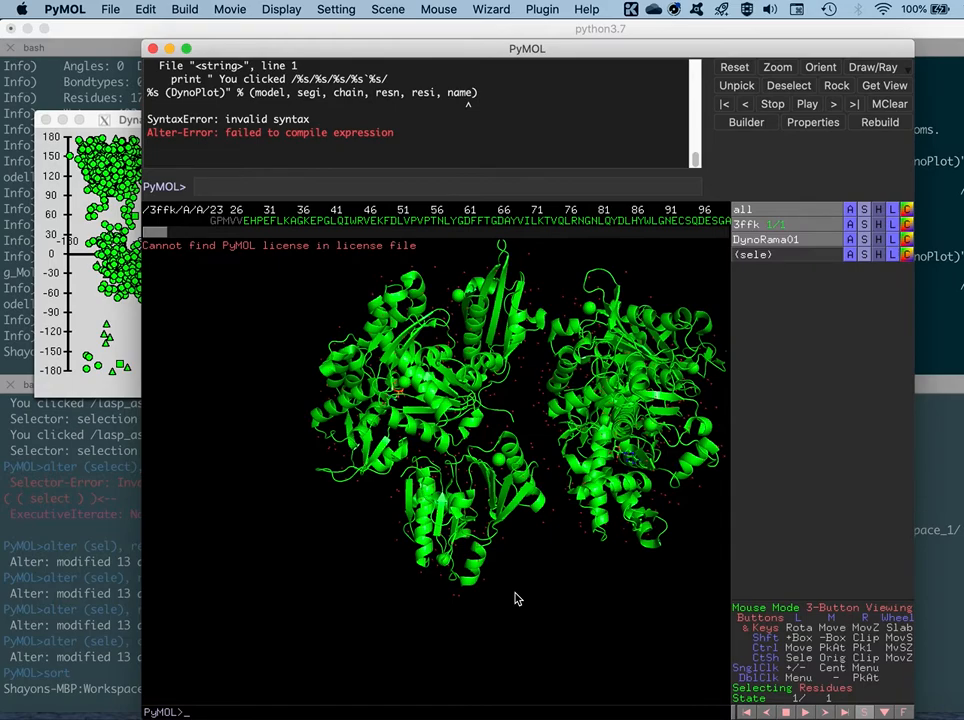
pyautogui.moveTo(516, 598); pyautogui.dragTo(535, 685, button='right')
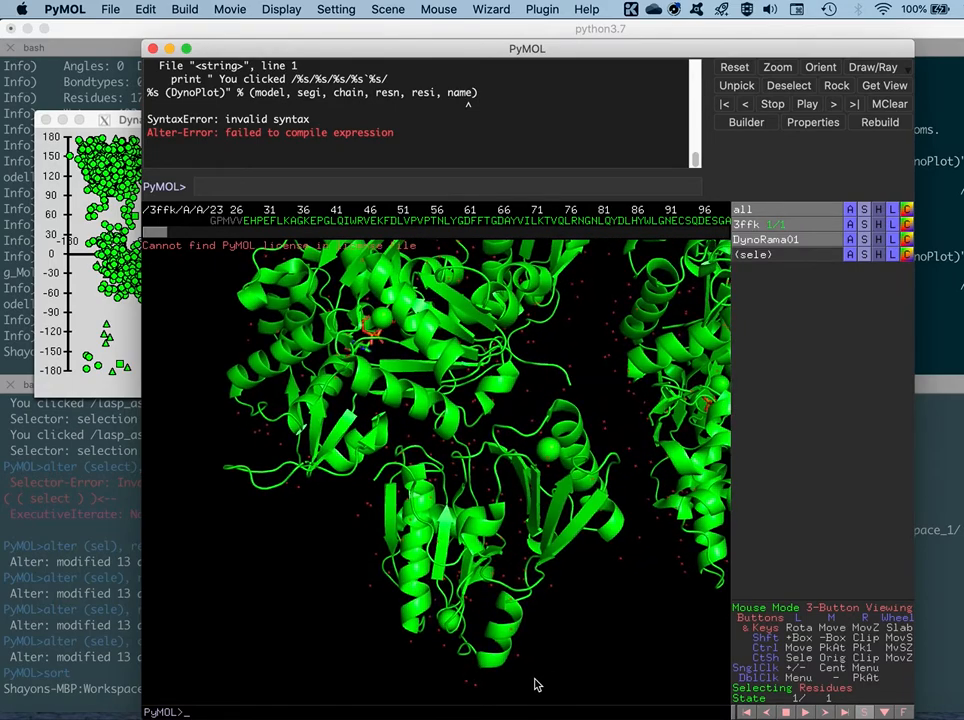
pyautogui.moveTo(577, 628); pyautogui.dragTo(613, 683, button='right')
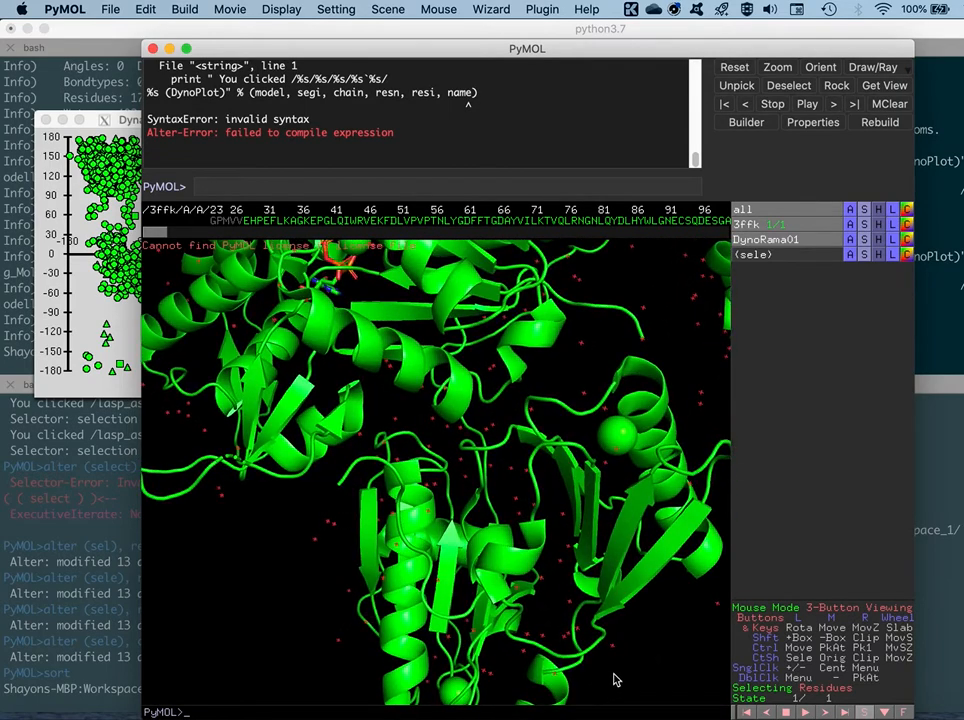
pyautogui.moveTo(669, 631); pyautogui.dragTo(678, 683, button='right')
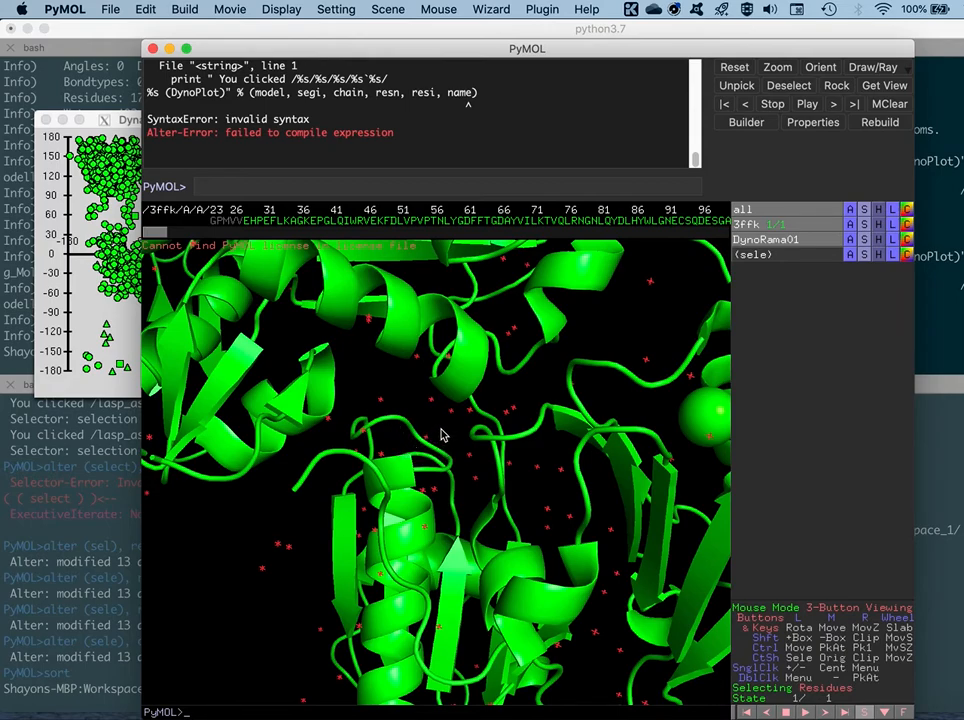
pyautogui.moveTo(443, 437); pyautogui.dragTo(450, 437)
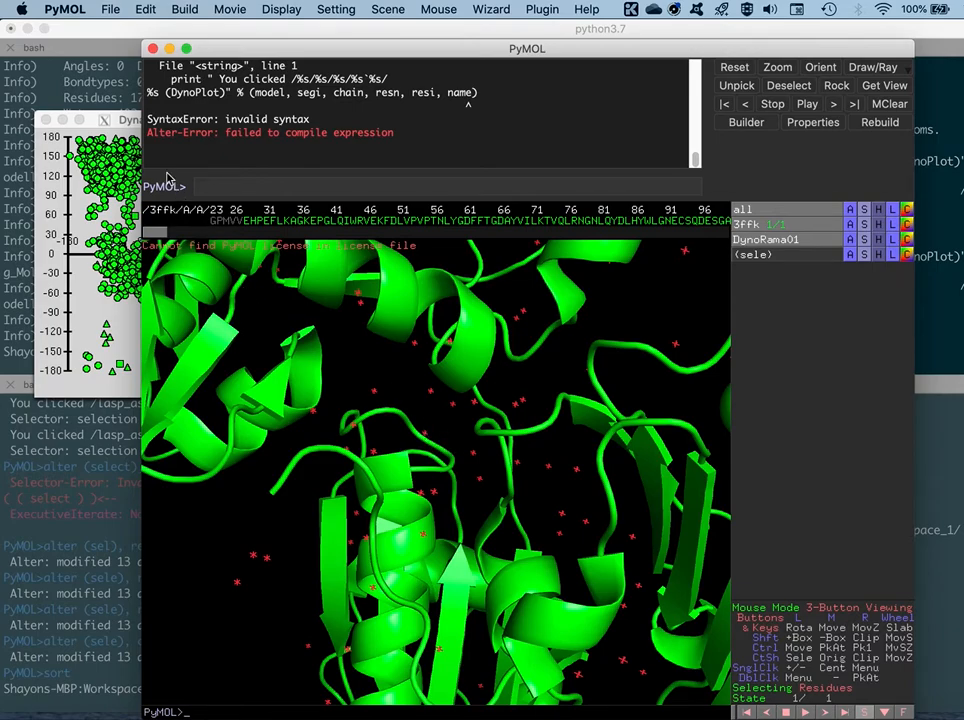
pyautogui.click(128, 120)
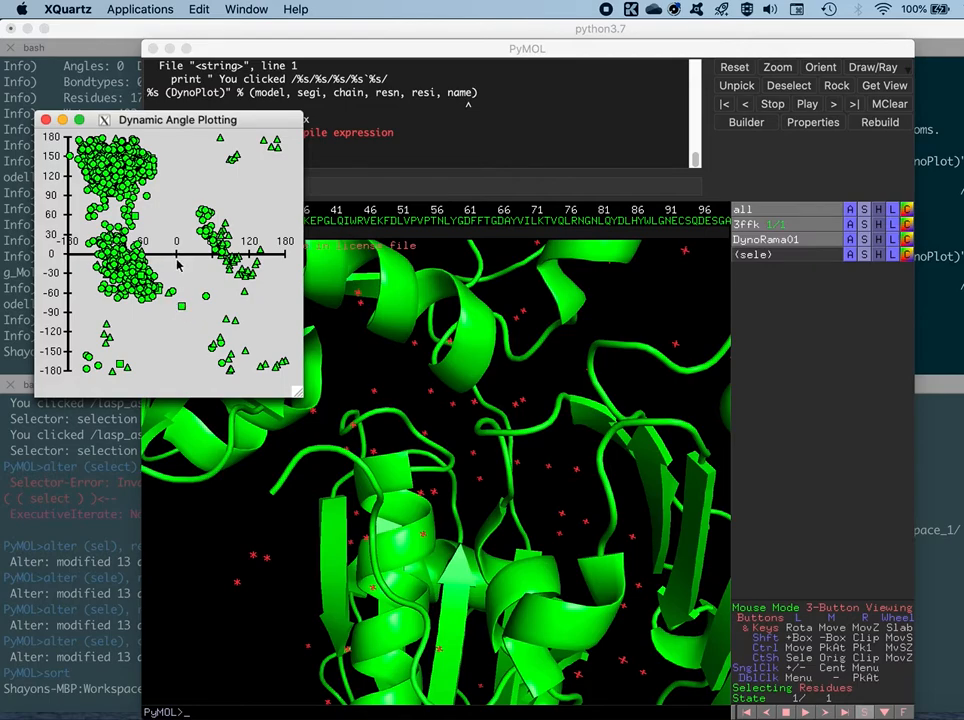
pyautogui.click(182, 309)
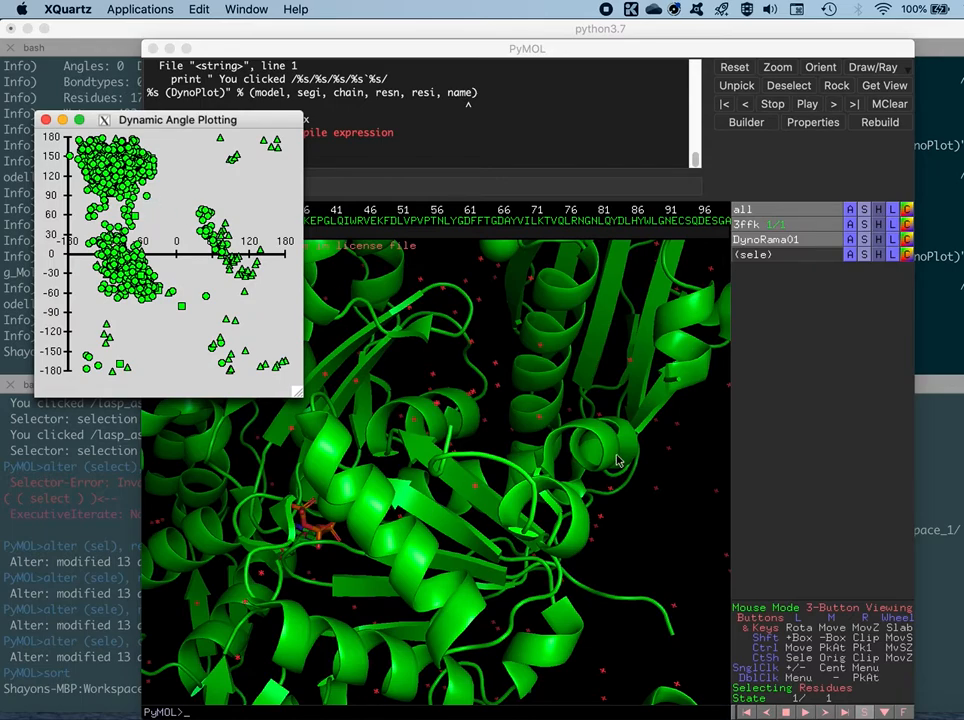
# Pick further outlying points near the upper-left clusters of the Ramachandran plot and compare them with the structure
pyautogui.click(689, 492)
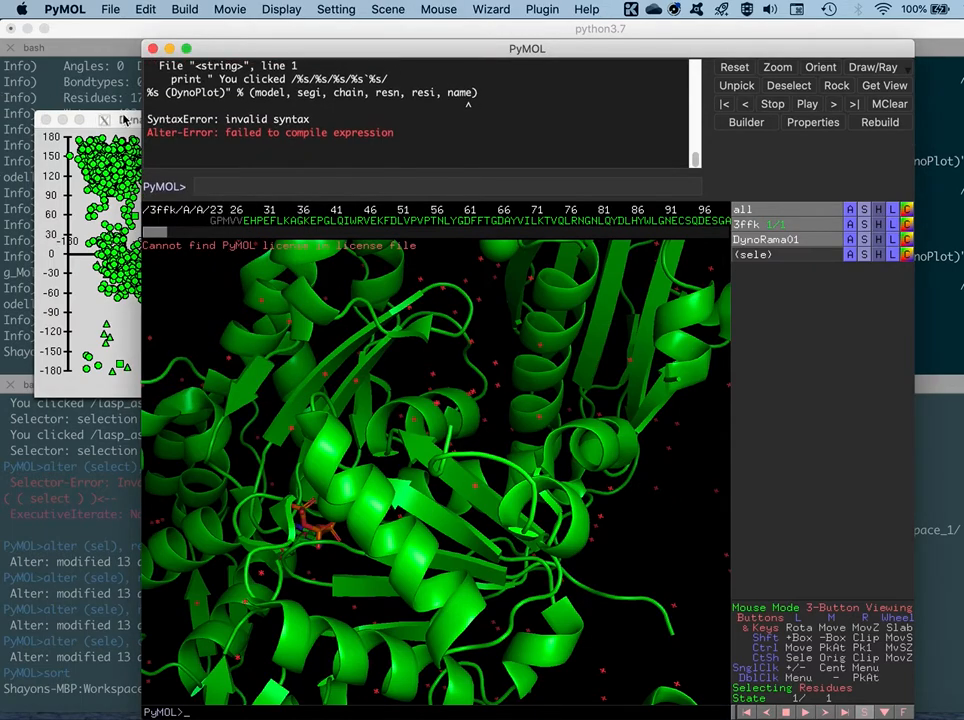
pyautogui.click(100, 140)
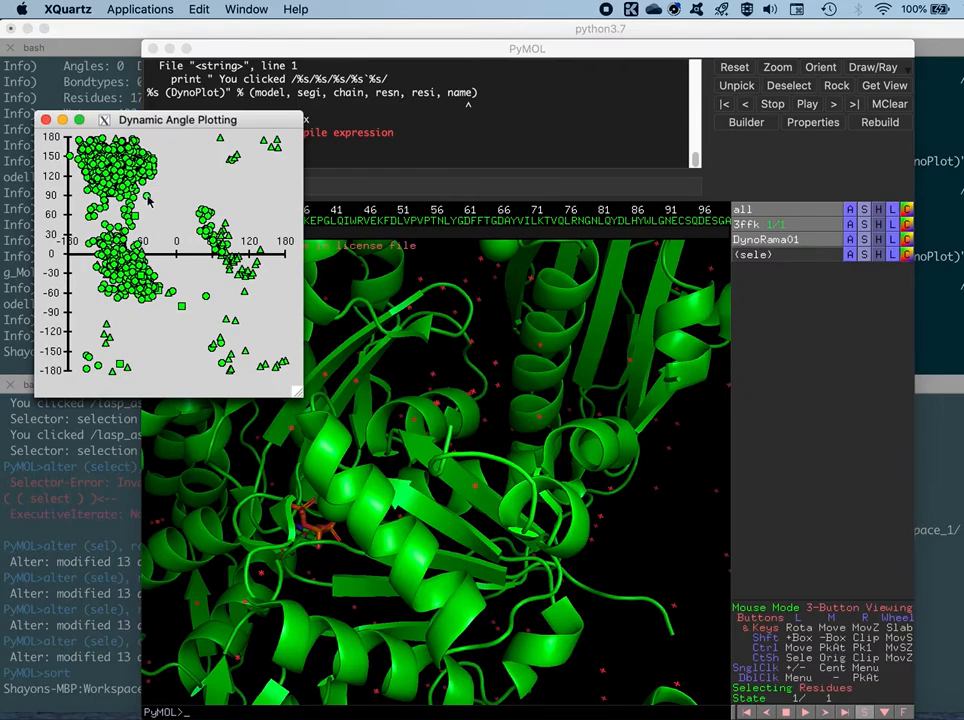
pyautogui.click(148, 200)
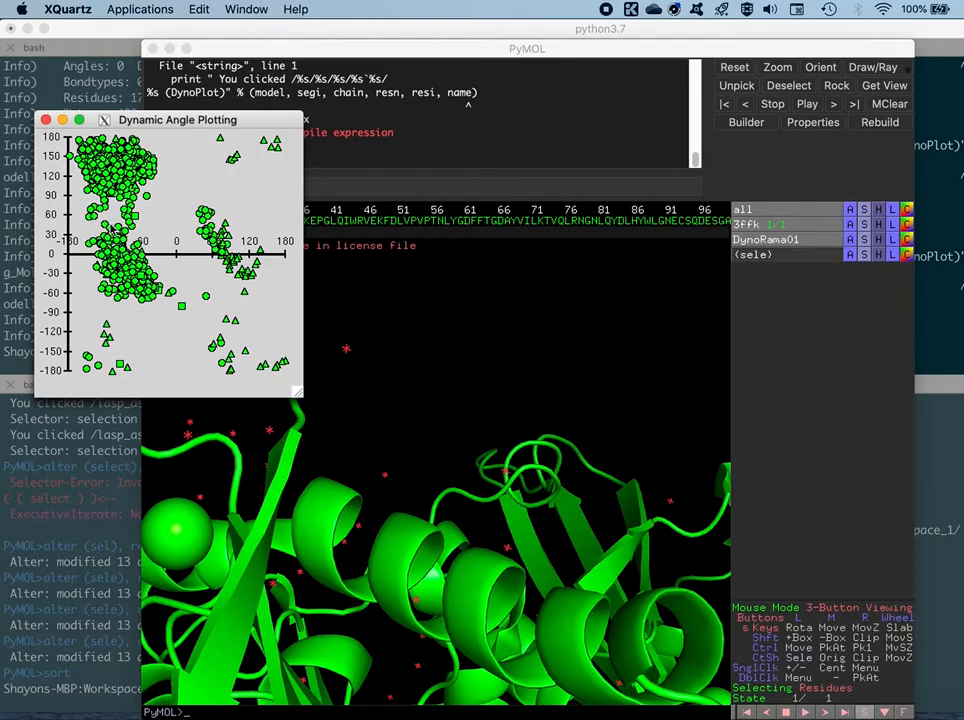
pyautogui.click(422, 322)
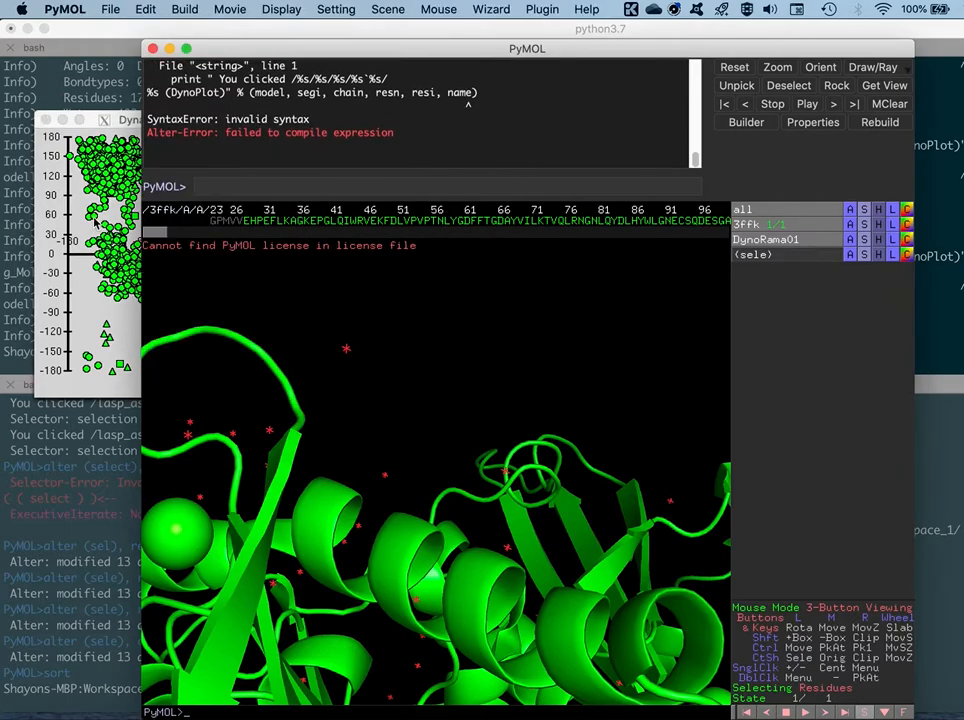
pyautogui.click(95, 223)
pyautogui.click(95, 219)
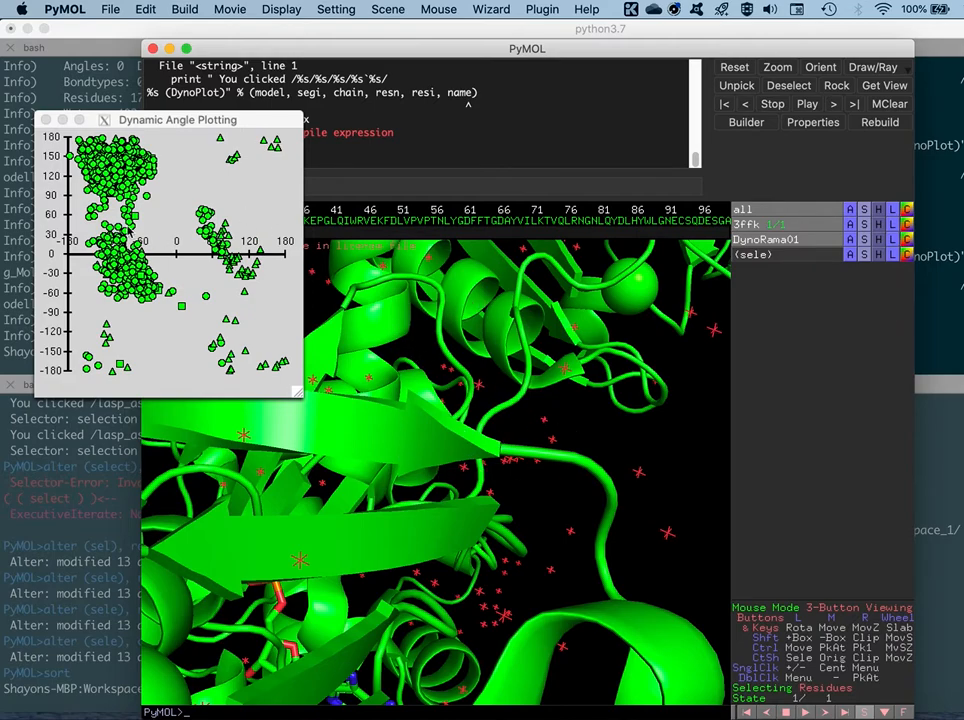
pyautogui.click(95, 122)
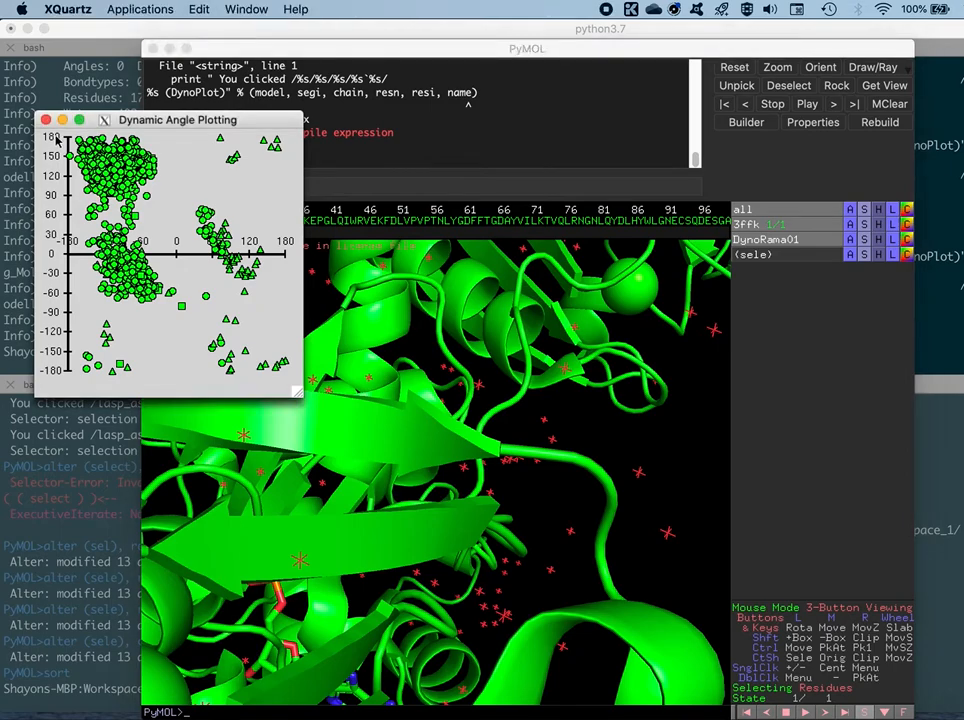
# Close the Ramachandran plot and bring the complete 3ffk structure back into view
pyautogui.click(45, 119)
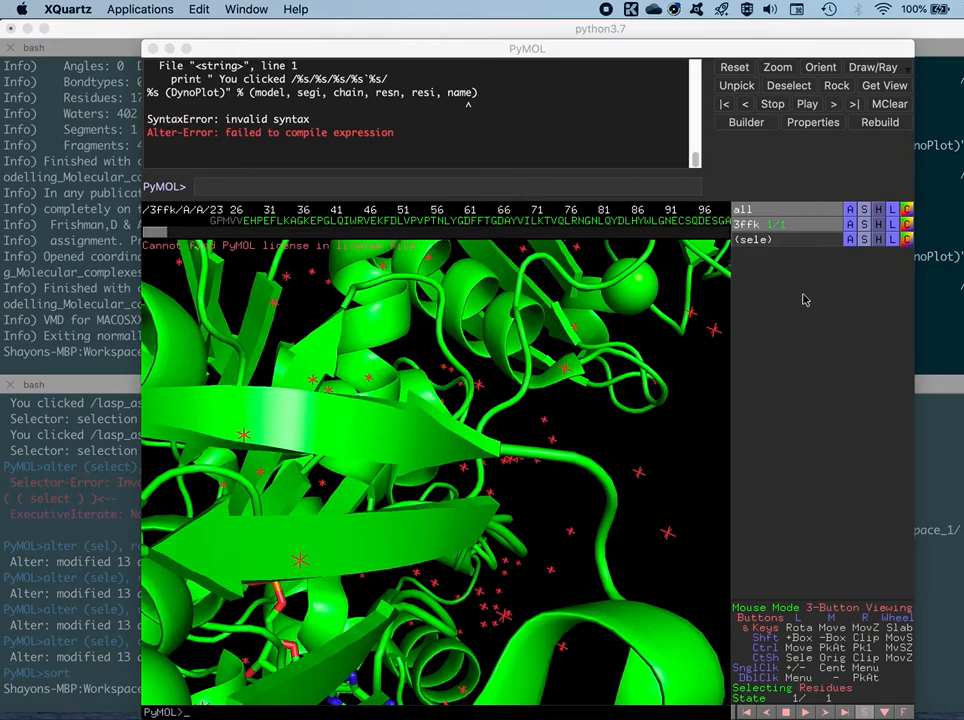
pyautogui.click(675, 442)
pyautogui.moveTo(674, 437)
pyautogui.mouseDown(button='right')
pyautogui.moveTo(677, 450)
pyautogui.moveTo(632, 282)
pyautogui.moveTo(649, 378)
pyautogui.mouseUp(button='right')
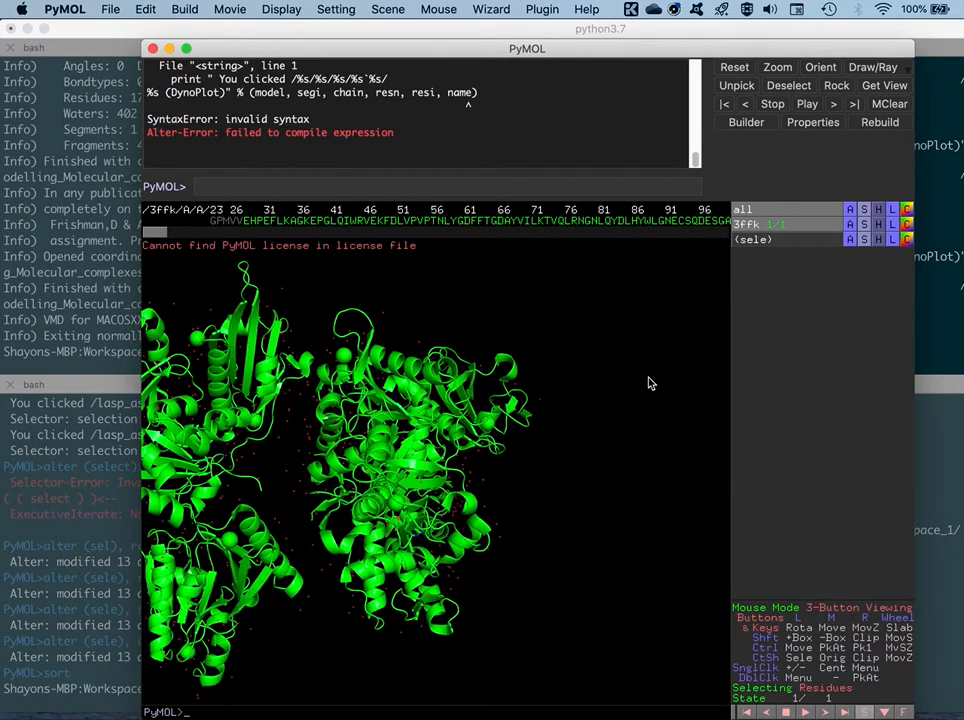
pyautogui.moveTo(606, 477); pyautogui.dragTo(722, 457, button='middle')
pyautogui.moveTo(660, 479); pyautogui.dragTo(662, 480)
pyautogui.moveTo(662, 486); pyautogui.dragTo(699, 521, button='middle')
pyautogui.moveTo(699, 521); pyautogui.dragTo(701, 513)
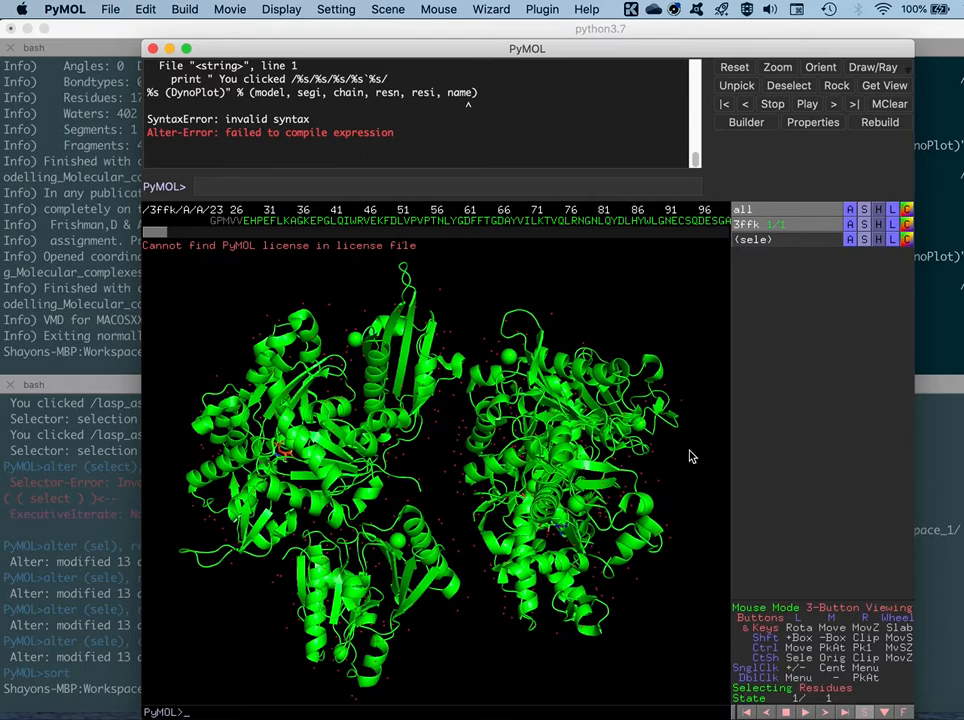
pyautogui.click(750, 228)
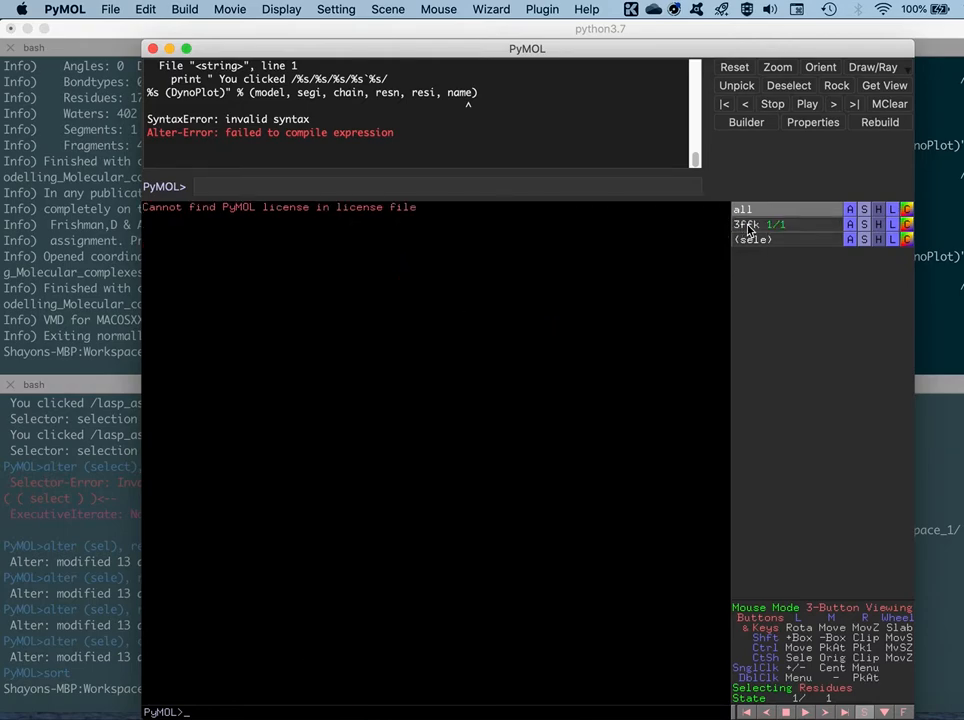
pyautogui.click(750, 228)
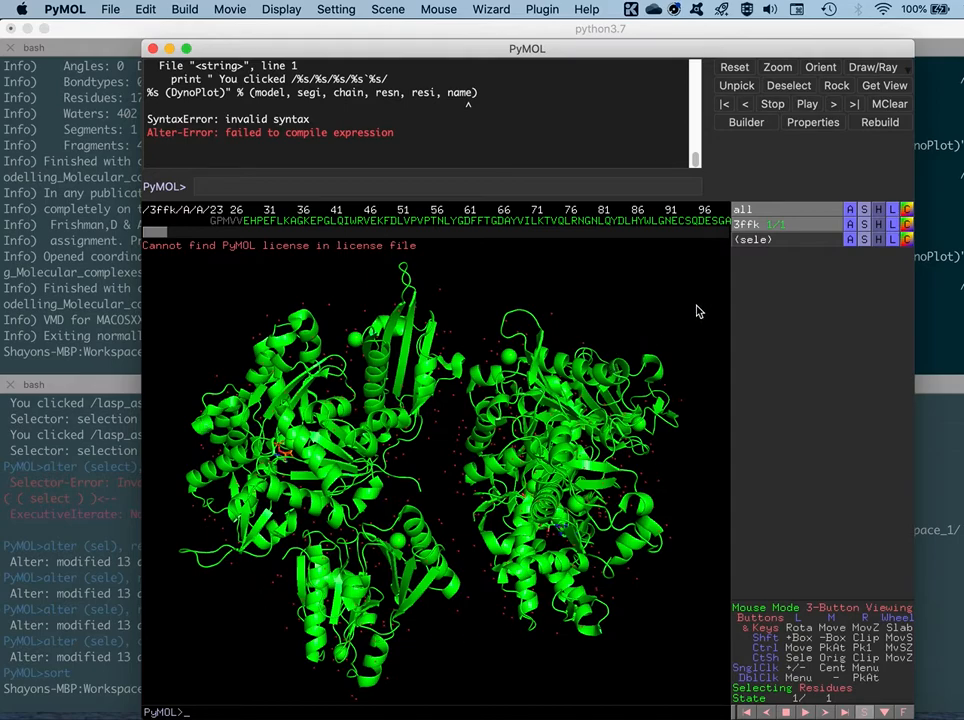
# Colour 3ffk by chain, applying the chain colours to carbon atoms only
pyautogui.click(907, 226)
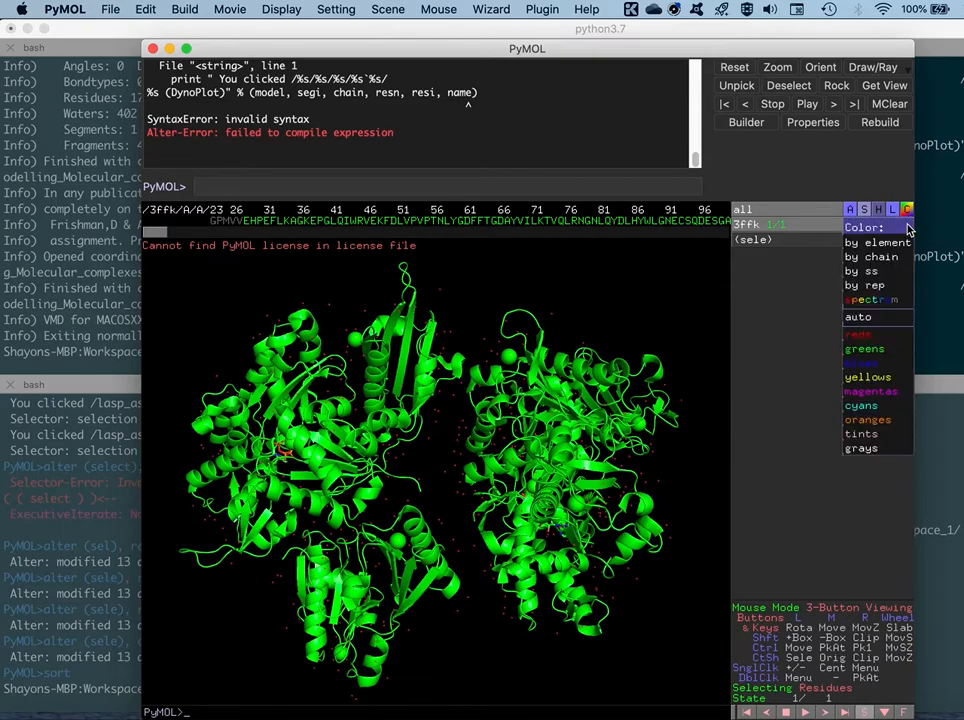
pyautogui.moveTo(893, 246)
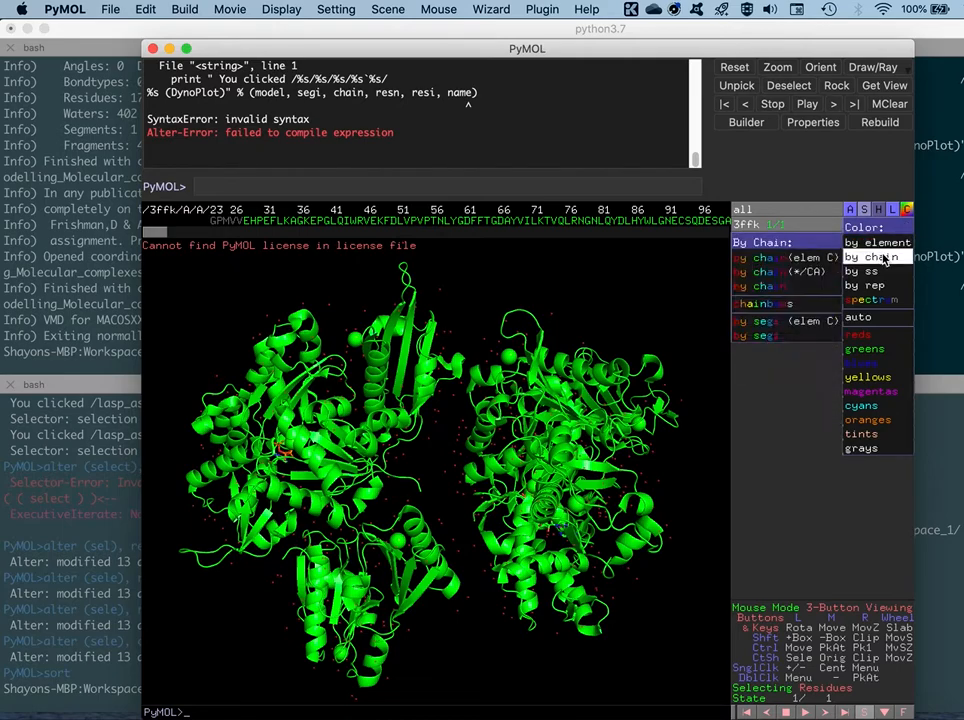
pyautogui.moveTo(873, 287)
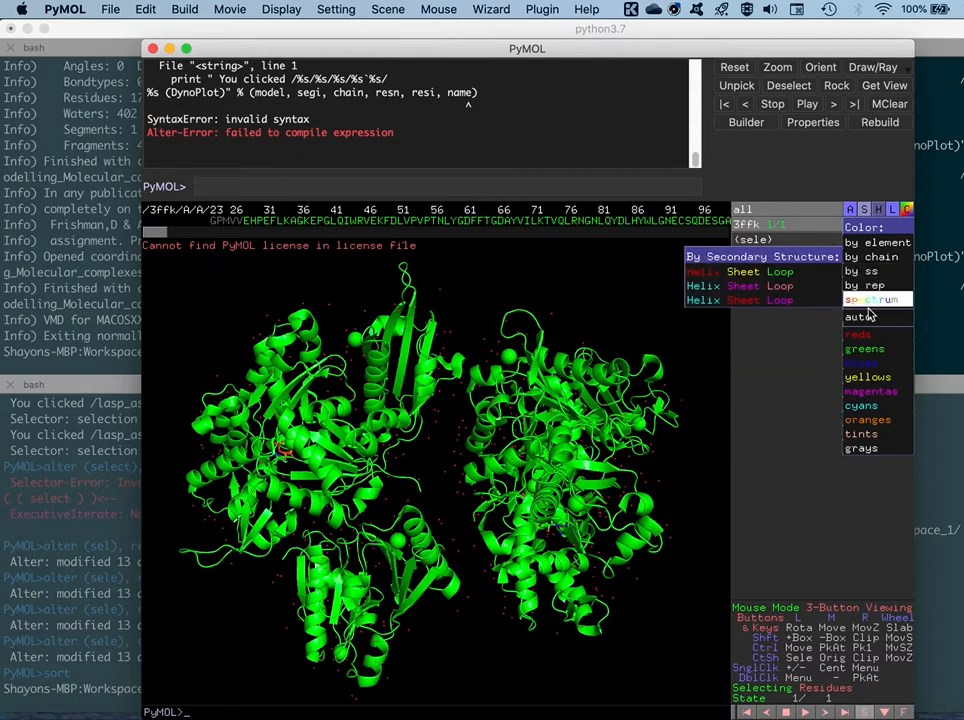
pyautogui.moveTo(868, 260)
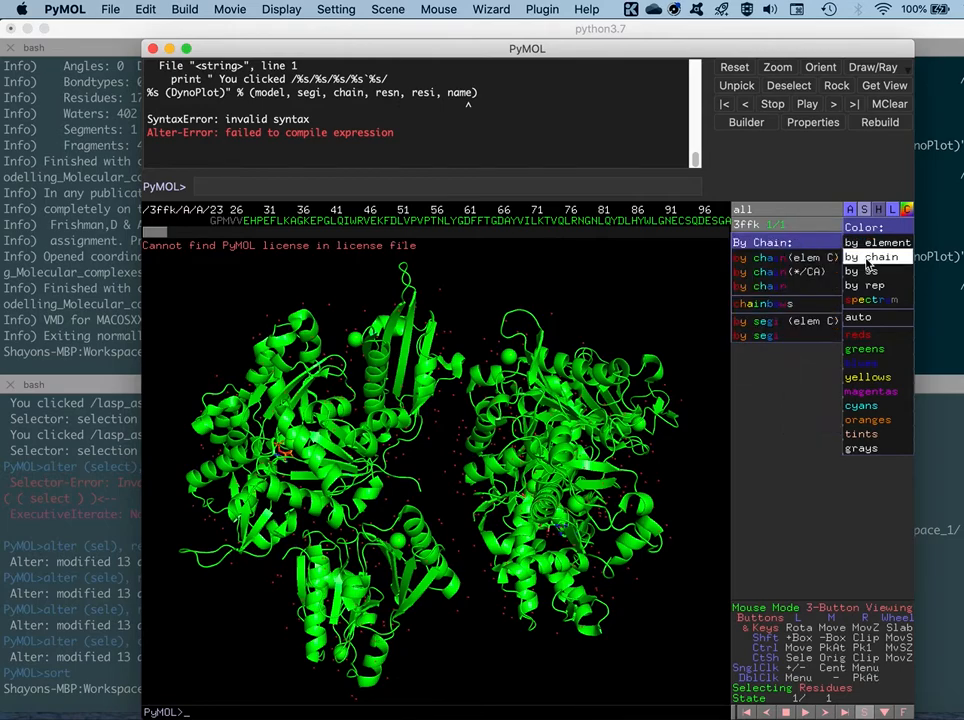
pyautogui.click(784, 261)
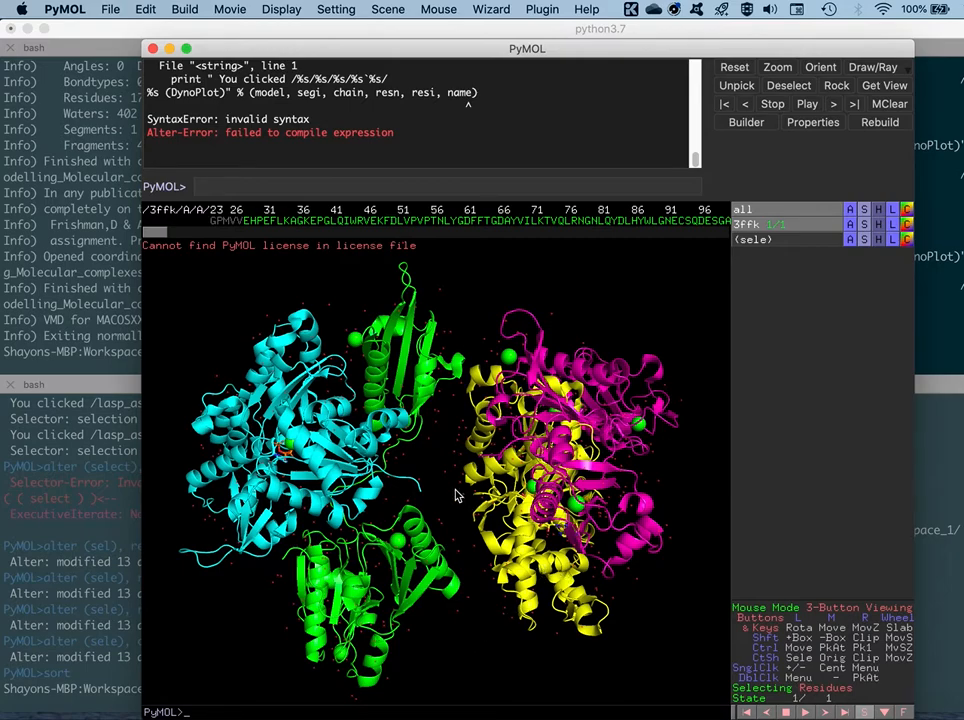
# Inspect the coloured chains in the structure and along the residue sequence, returning to the start of chain A
pyautogui.moveTo(448, 512); pyautogui.dragTo(458, 538)
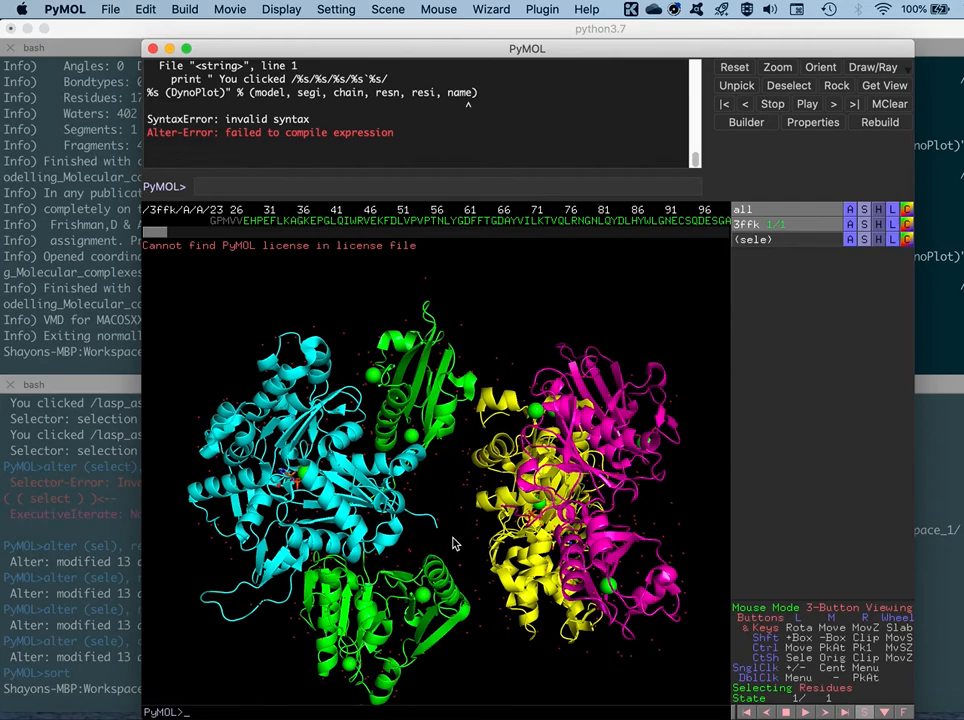
pyautogui.moveTo(453, 542); pyautogui.dragTo(450, 534)
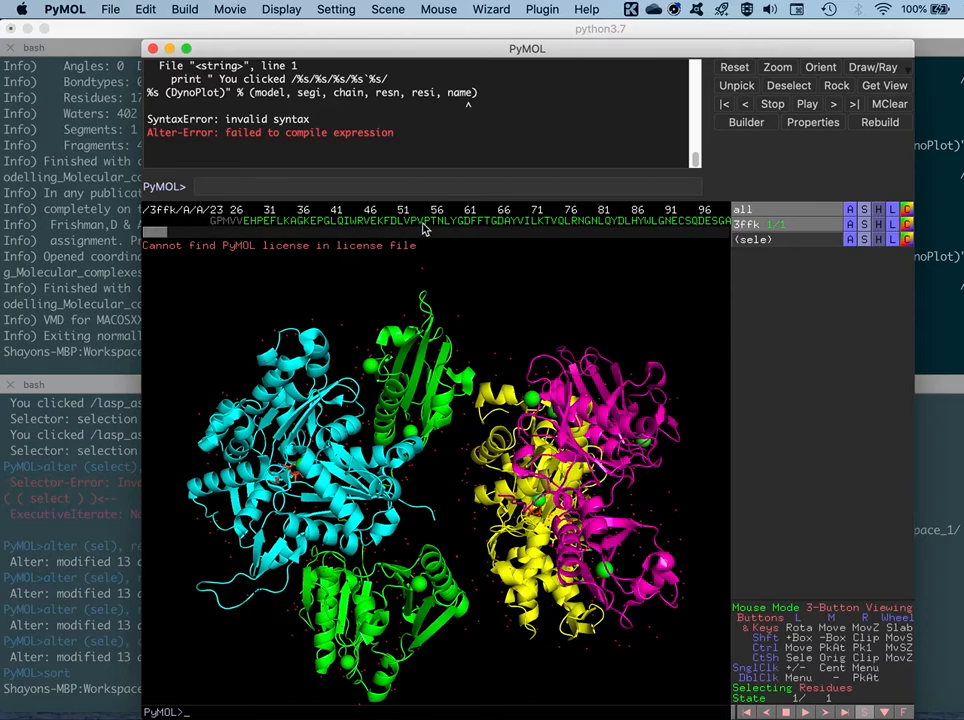
pyautogui.moveTo(160, 234); pyautogui.dragTo(467, 233)
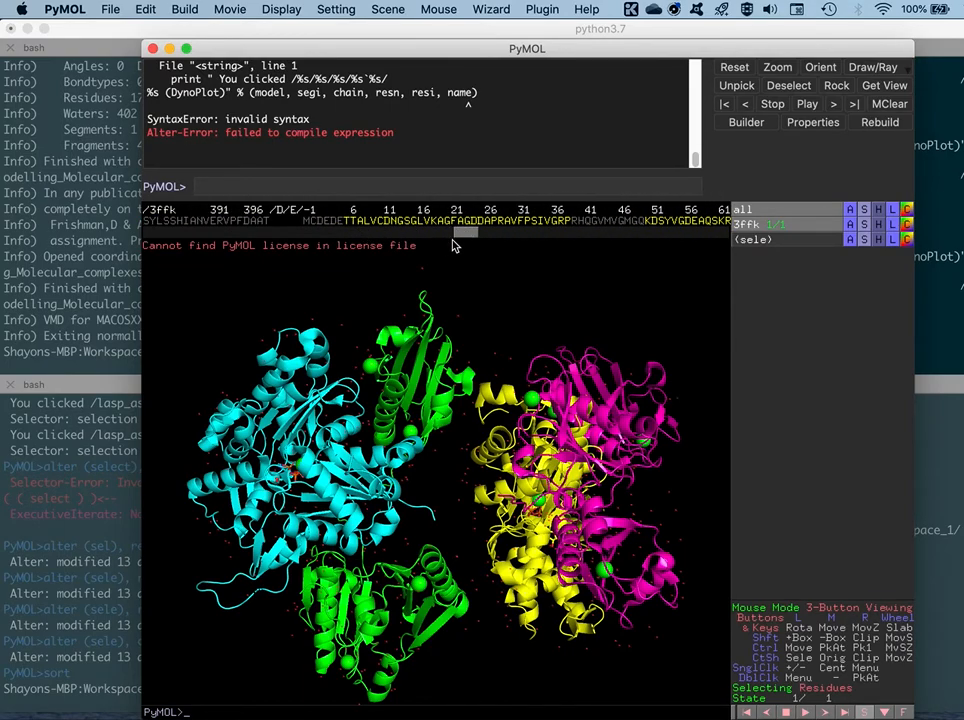
pyautogui.moveTo(465, 232); pyautogui.dragTo(152, 233)
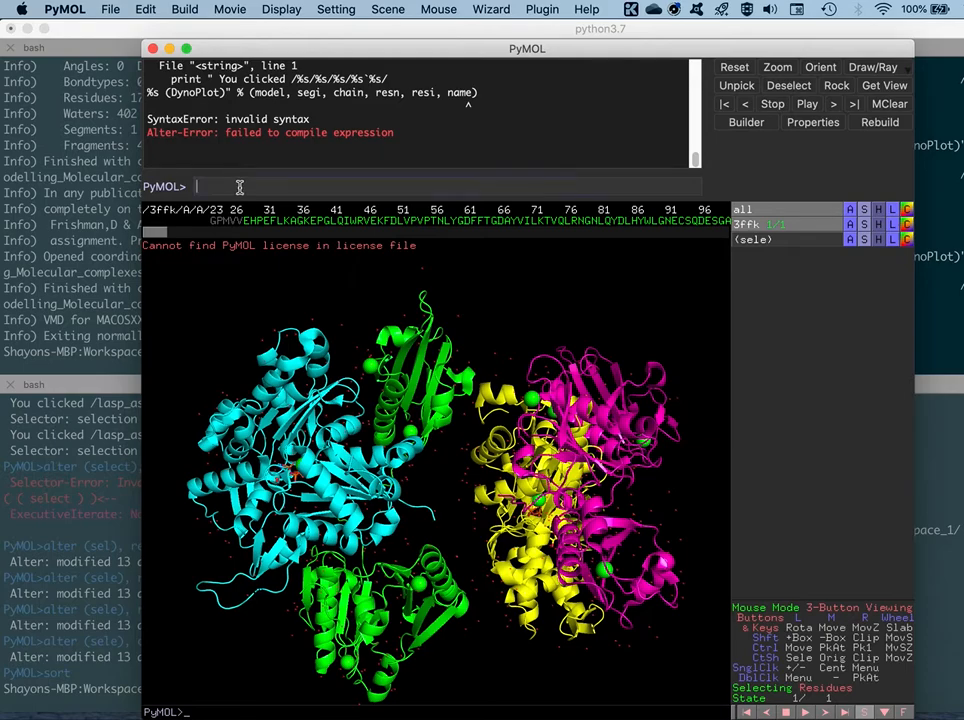
# Generate a new Ramachandran plot of the chain-coloured structure with rama all and move its window clear of the model
pyautogui.write('ama all')
pyautogui.press('Return')
pyautogui.moveTo(223, 32); pyautogui.dragTo(231, 65)
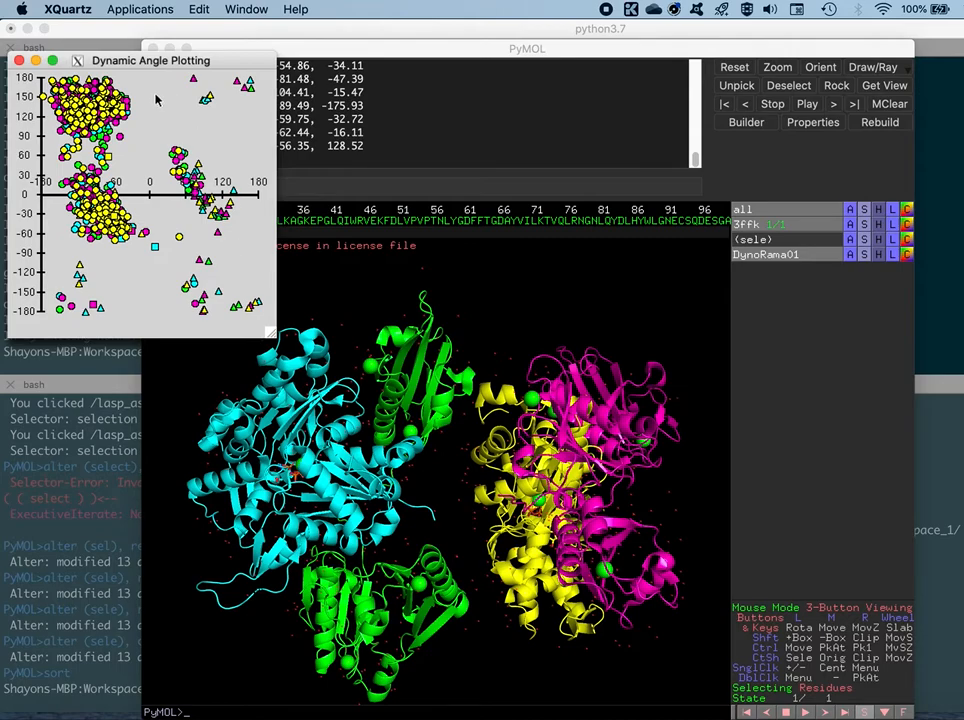
# Close the Ramachandran plot and colour 3ffk by secondary structure, with red helices, yellow sheets and green loops
pyautogui.click(18, 61)
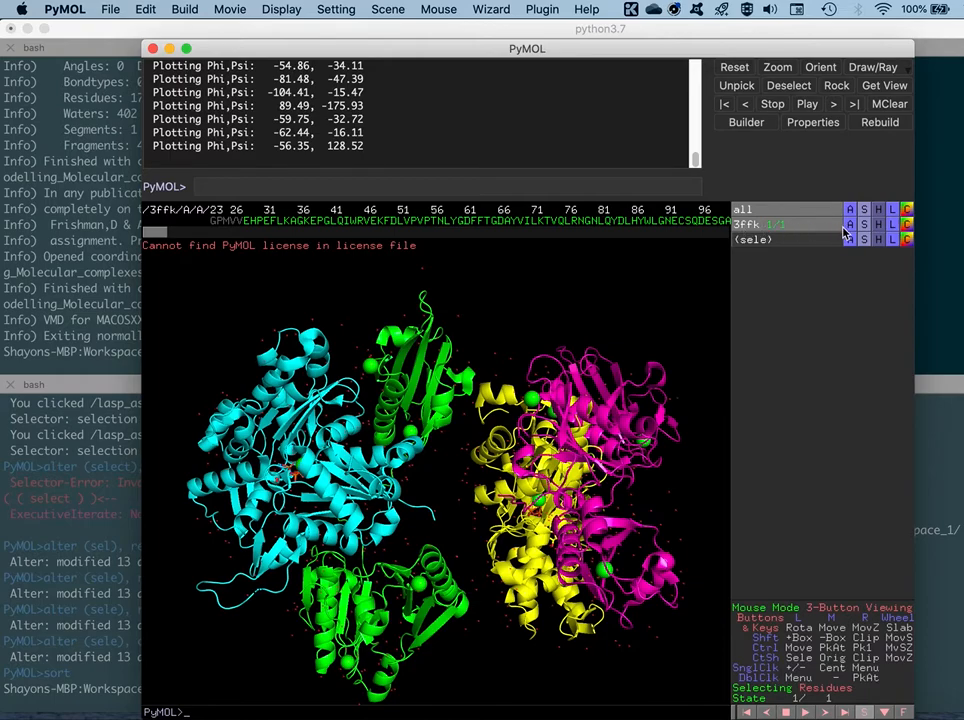
pyautogui.click(906, 225)
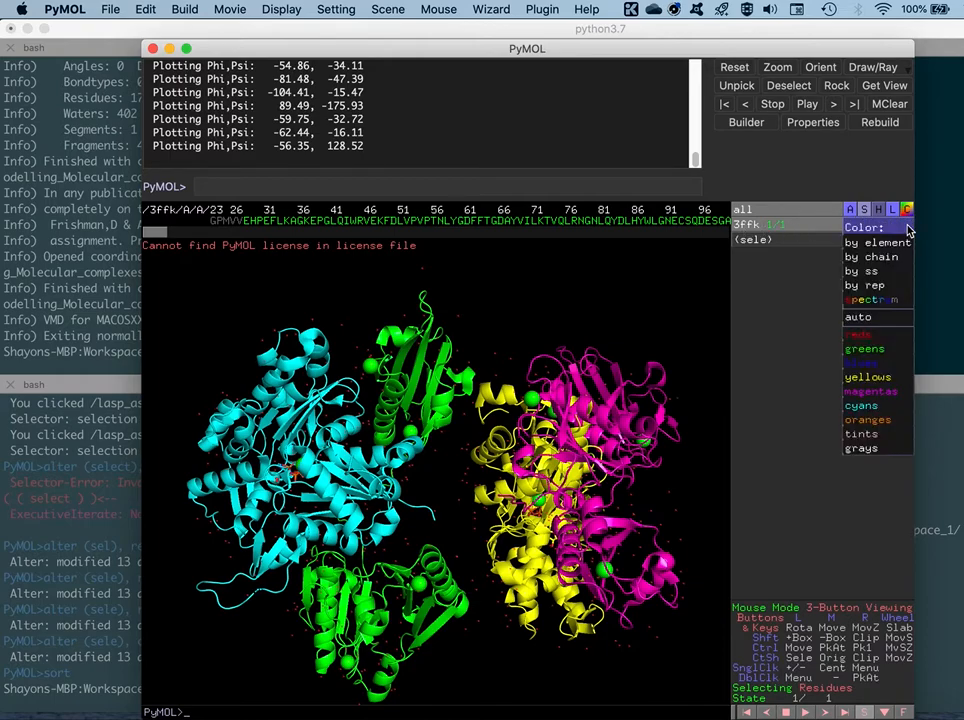
pyautogui.moveTo(872, 275)
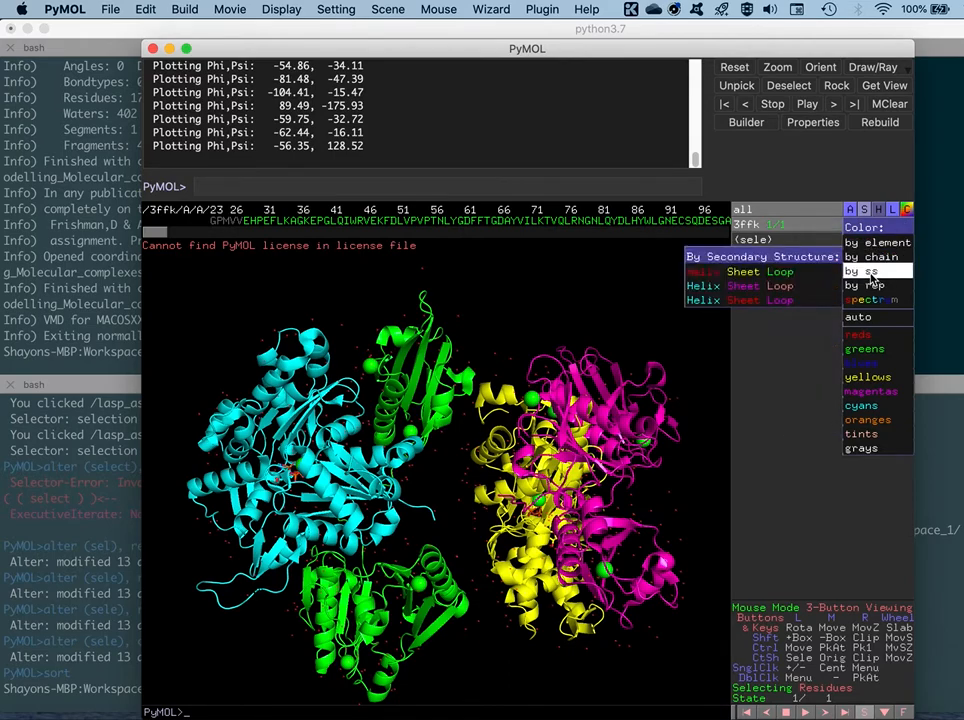
pyautogui.click(797, 272)
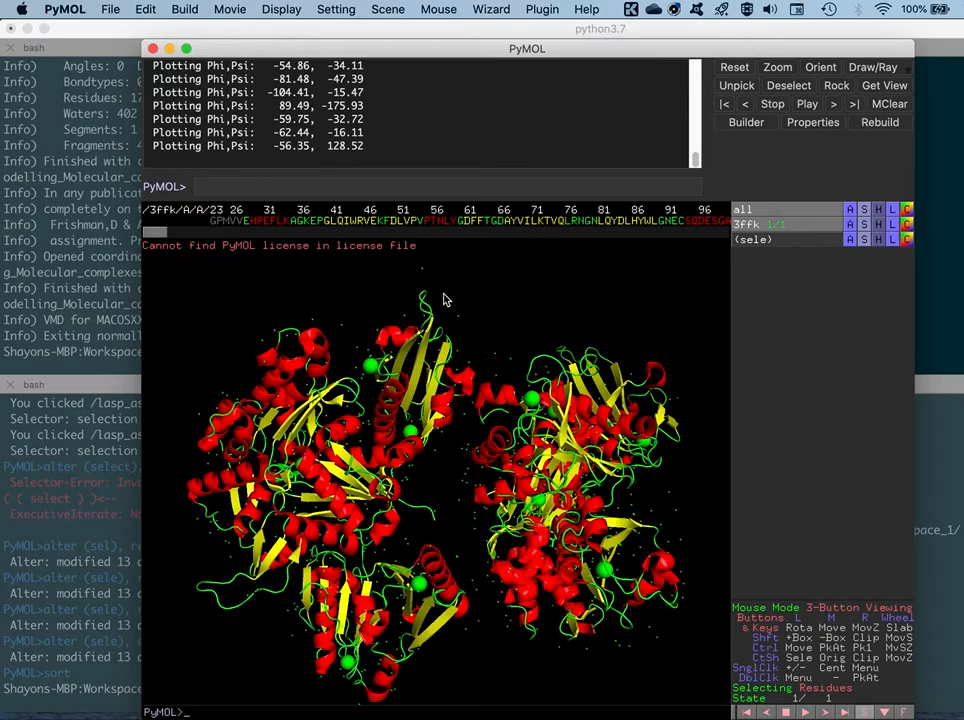
pyautogui.moveTo(506, 305); pyautogui.dragTo(510, 288)
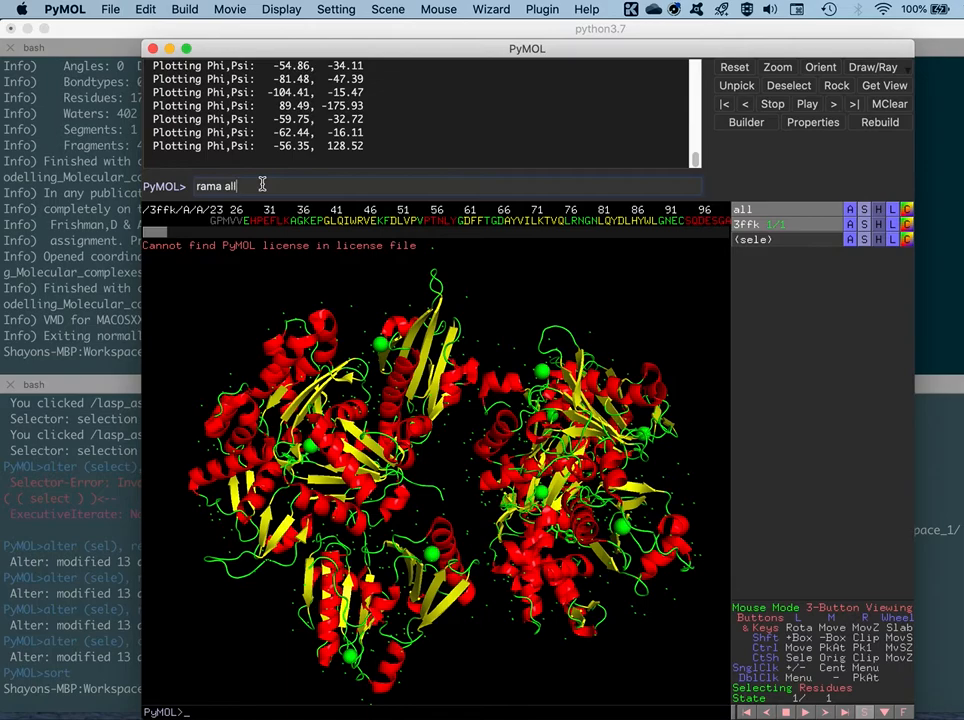
# Generate a Ramachandran plot of the structure coloured by secondary structure with rama all and reposition its window over the terminal area
pyautogui.press('Return')
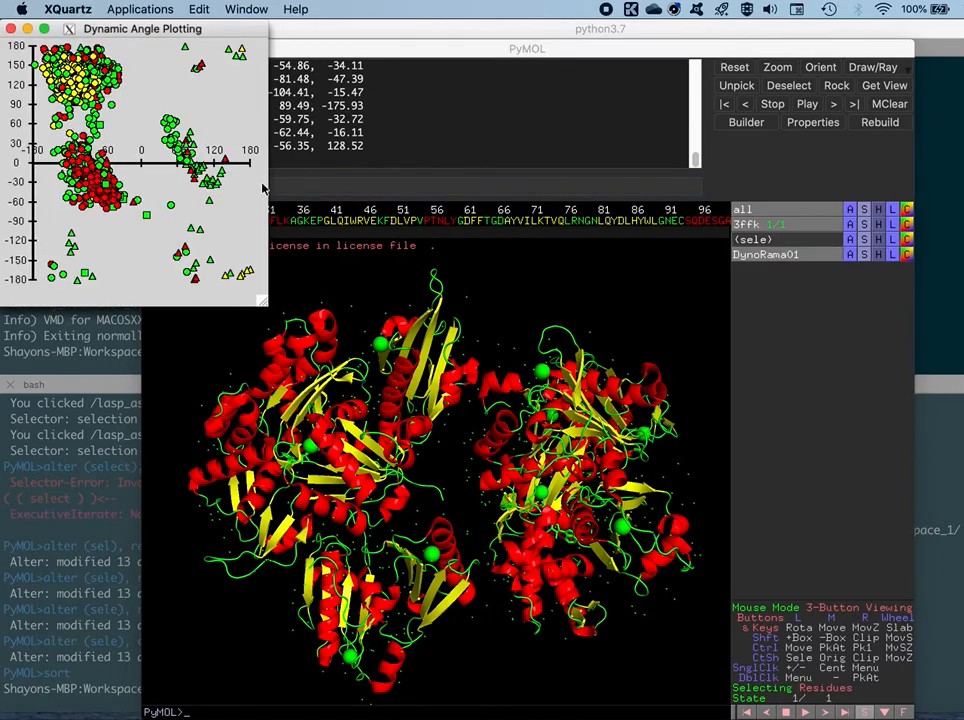
pyautogui.moveTo(174, 24); pyautogui.dragTo(248, 98)
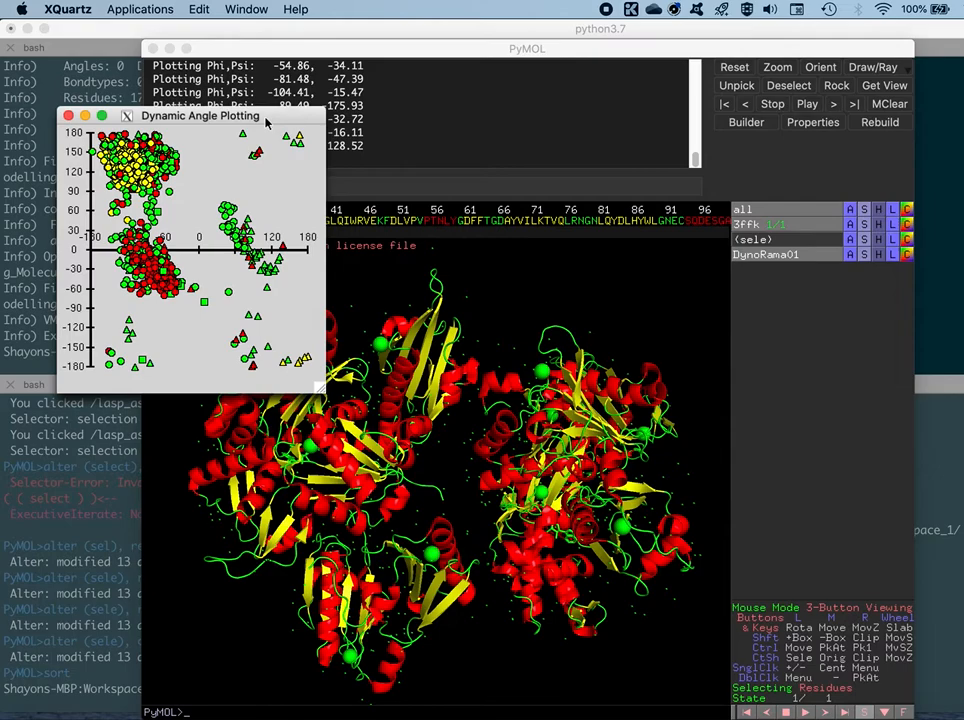
pyautogui.moveTo(266, 121); pyautogui.dragTo(270, 133)
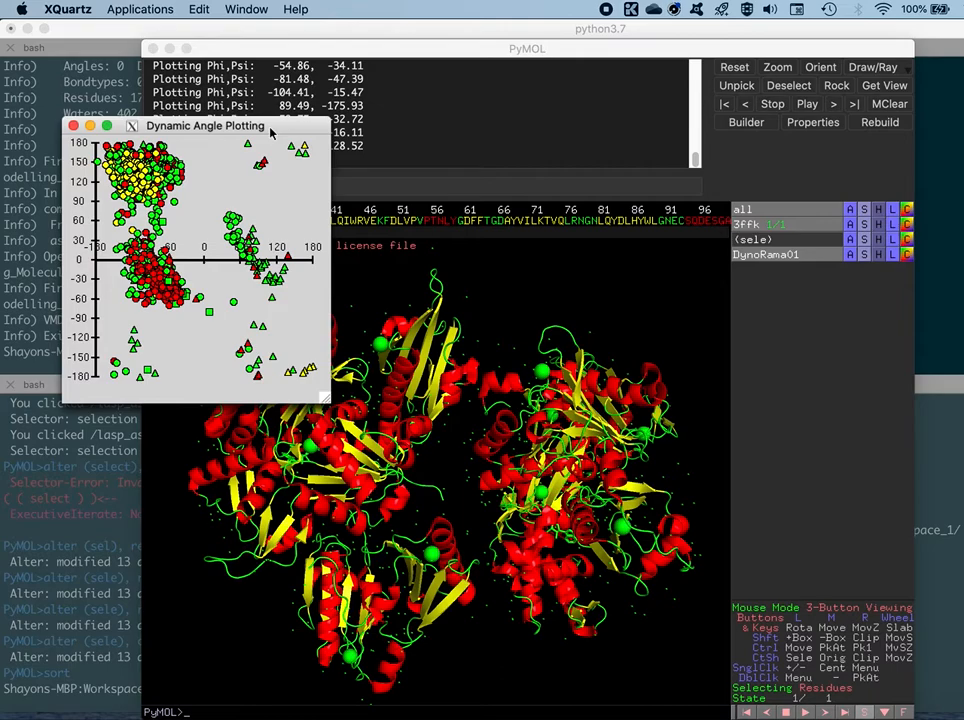
pyautogui.moveTo(270, 133); pyautogui.dragTo(257, 200)
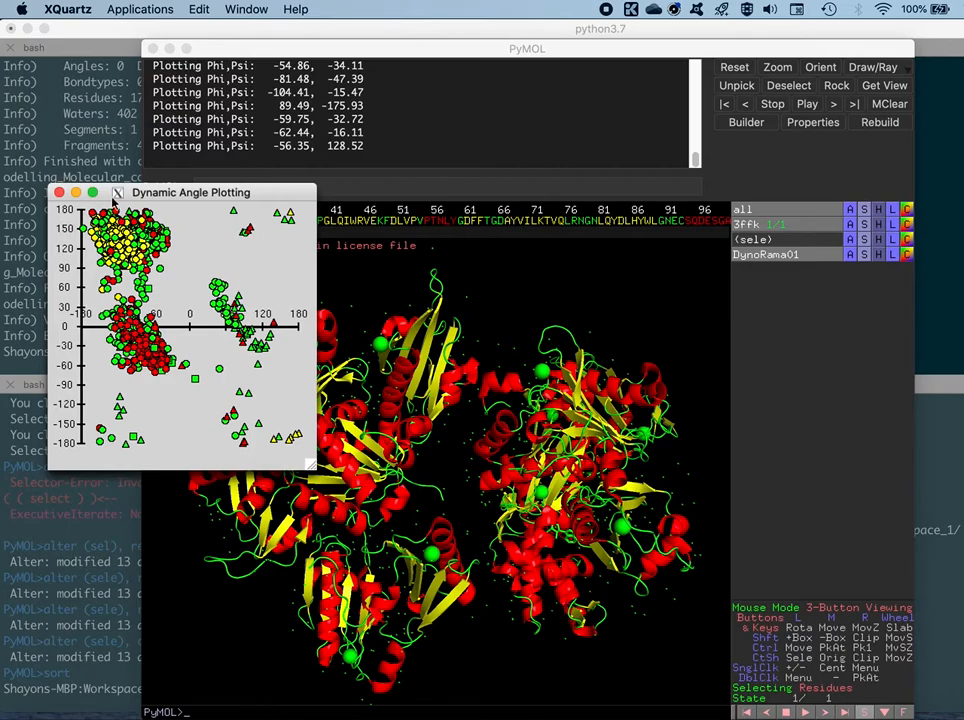
# Close the plot and enter the command rama all, none, rama_plot.ps for exporting the Ramachandran plot to a PostScript file
pyautogui.click(59, 192)
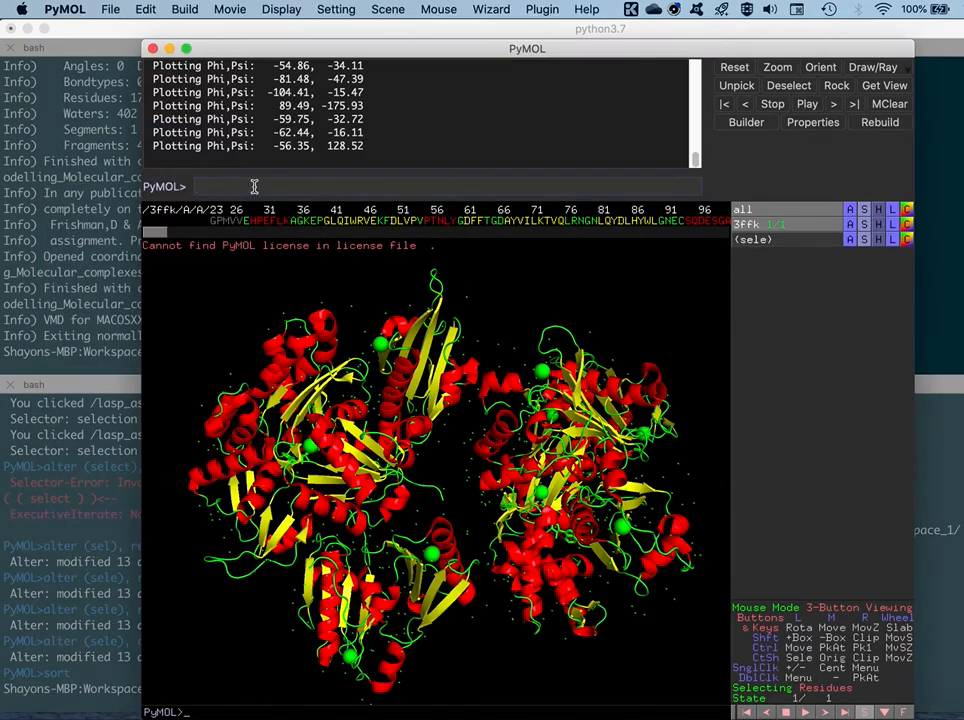
pyautogui.write('rama all, none, rama_plot.ps')
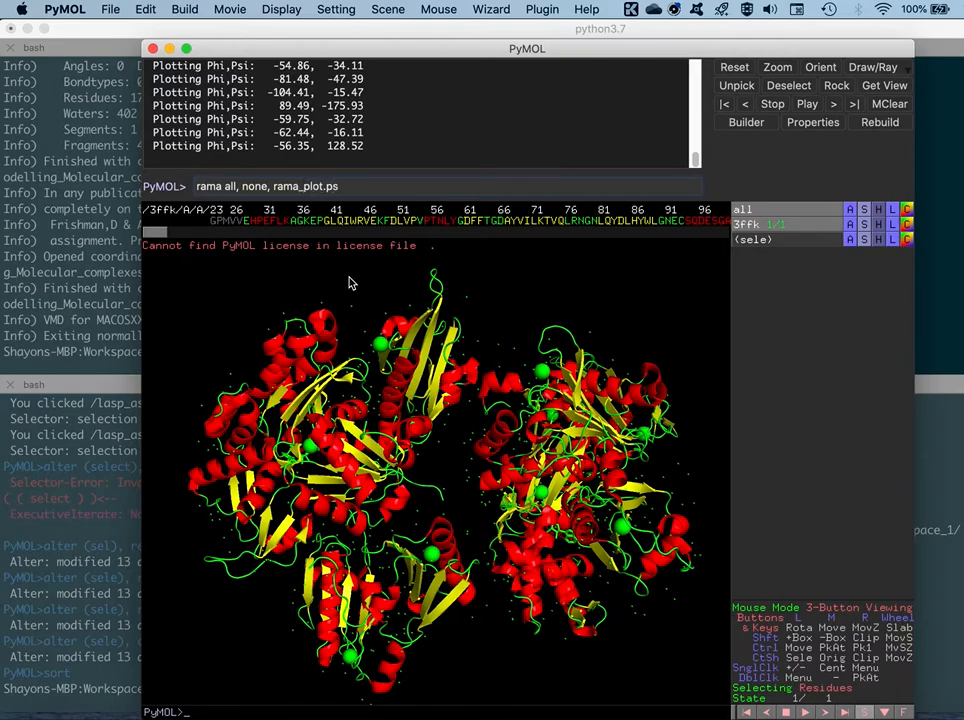